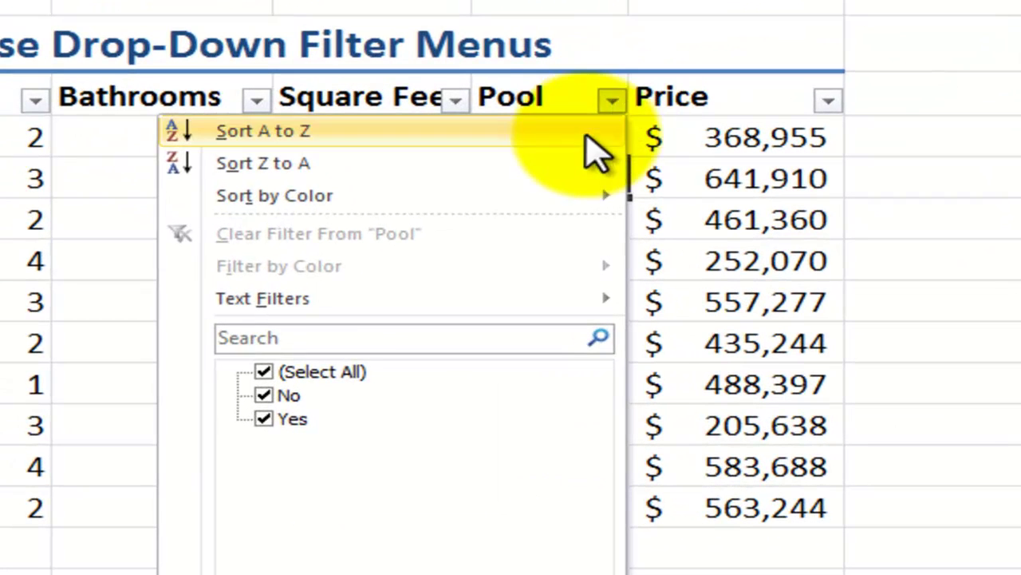
- Filter the Pool column to show only the Yes rows
left_click(264, 372)
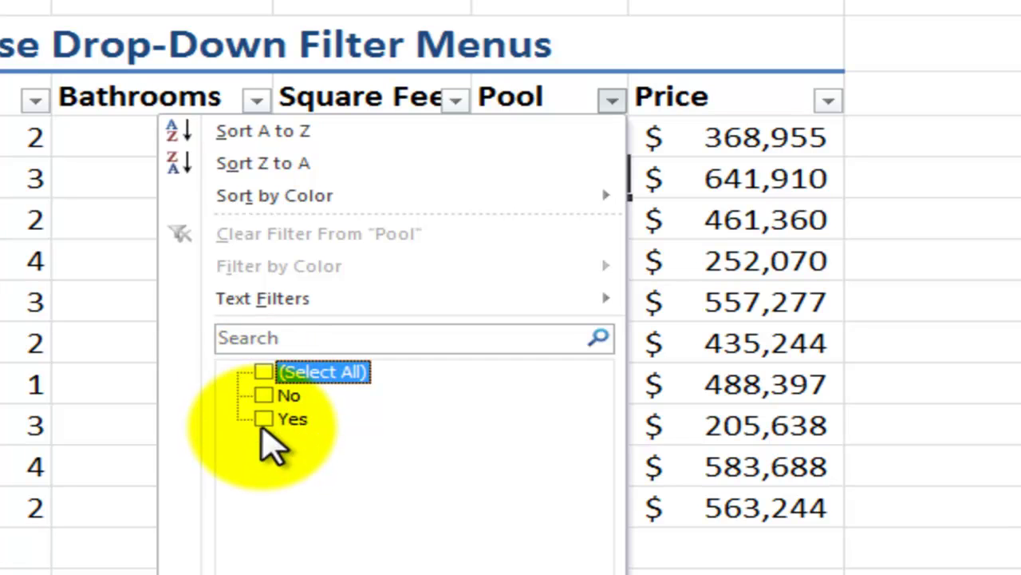
left_click(263, 420)
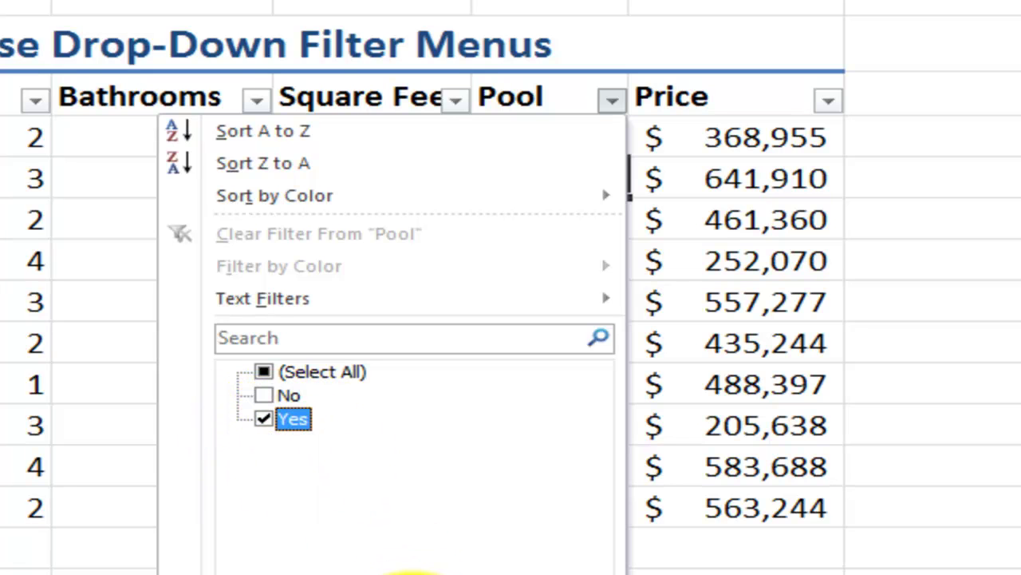
left_click(411, 573)
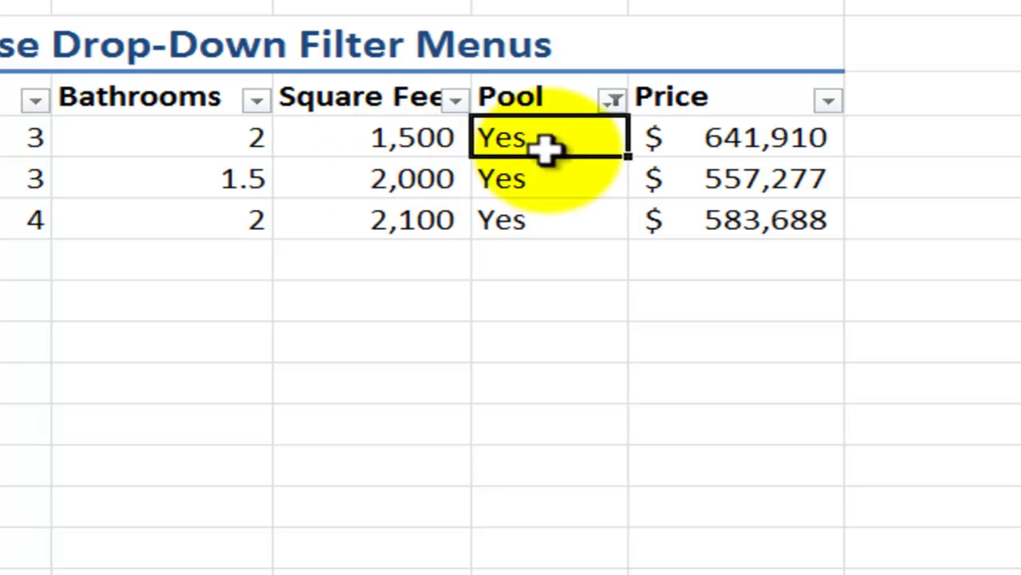
- Reselect all values in the Pool column's filter to bring back every house
left_click(612, 101)
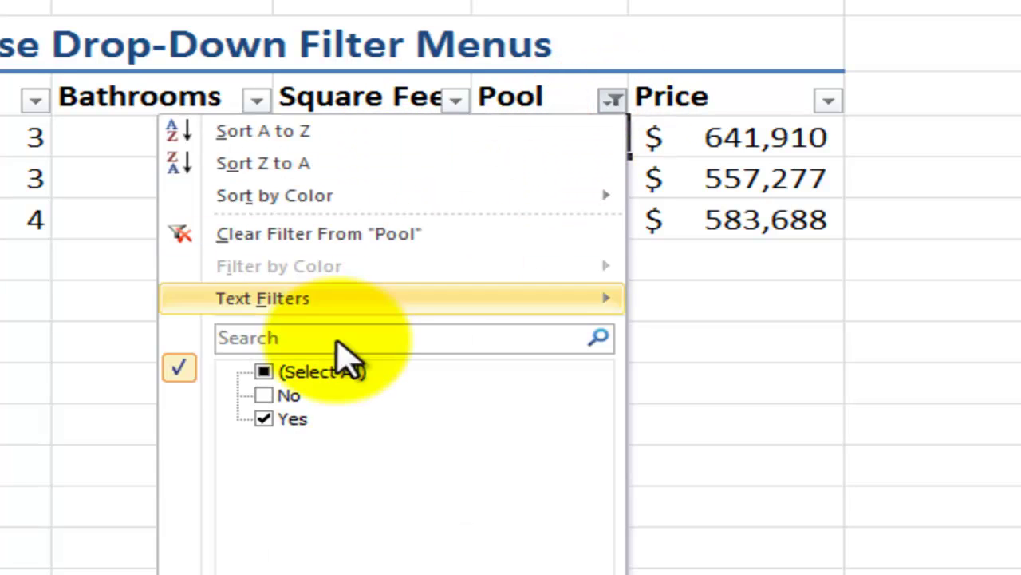
left_click(264, 371)
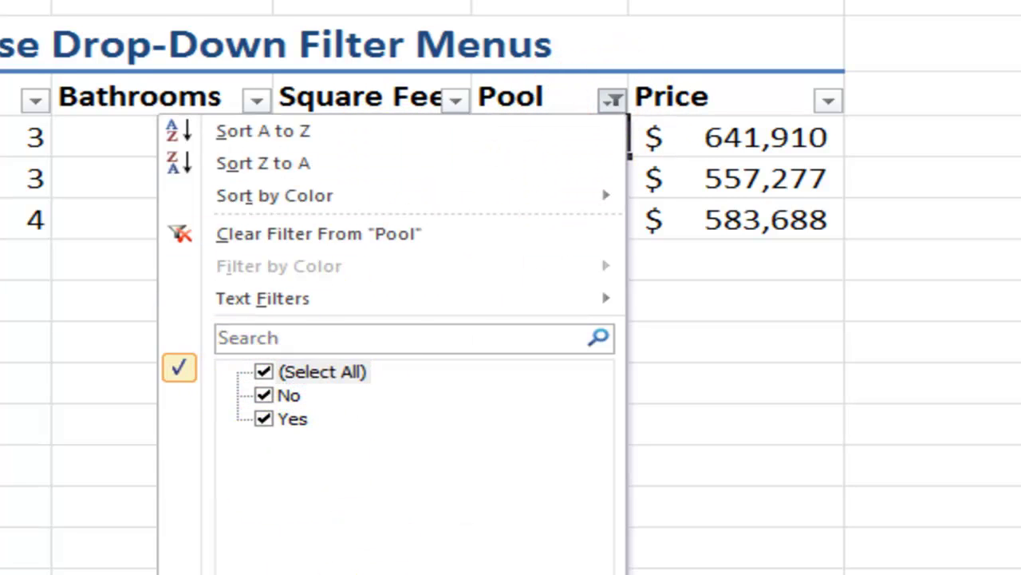
left_click(486, 568)
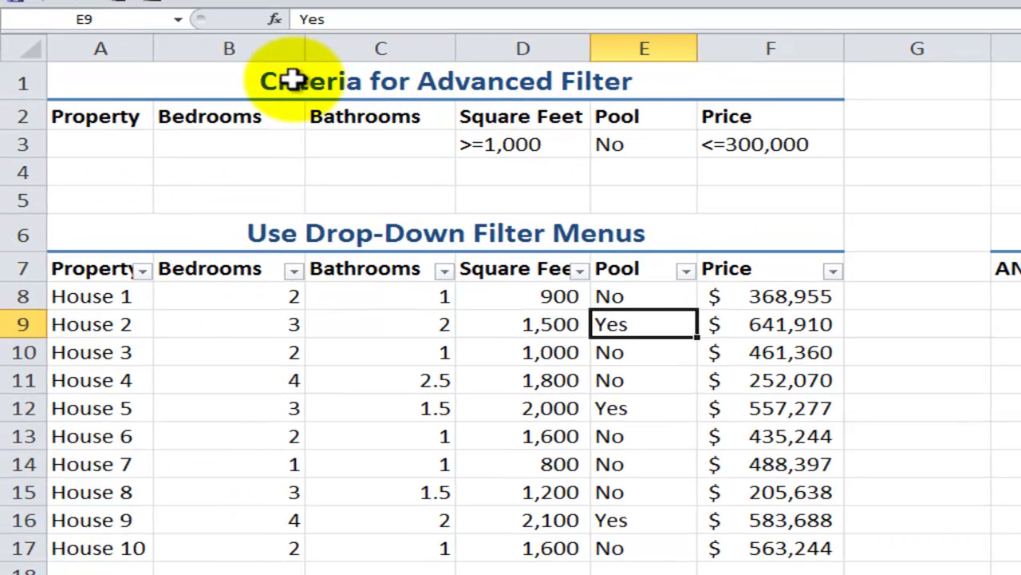
- Examine the Square Feet, Pool and Price criteria in D3:F3 of the Criteria for Advanced Filter range
left_click(490, 144)
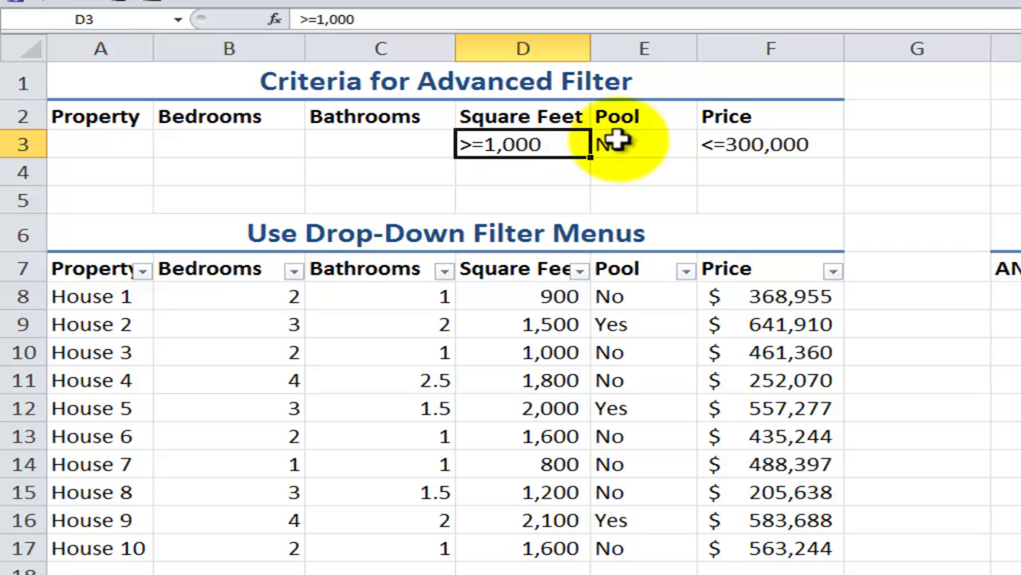
left_click_drag(618, 141, 742, 144)
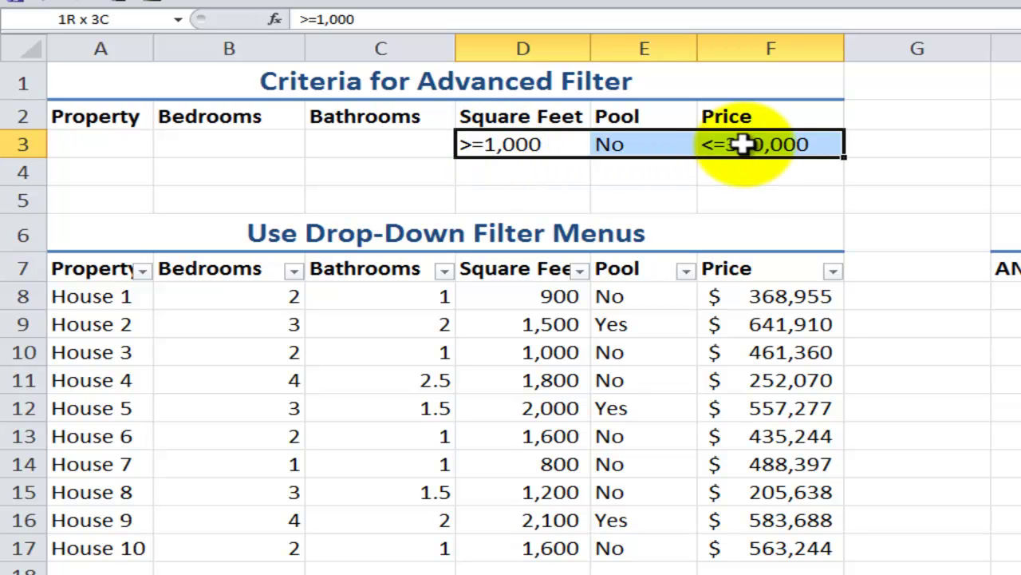
left_click_drag(742, 144, 741, 142)
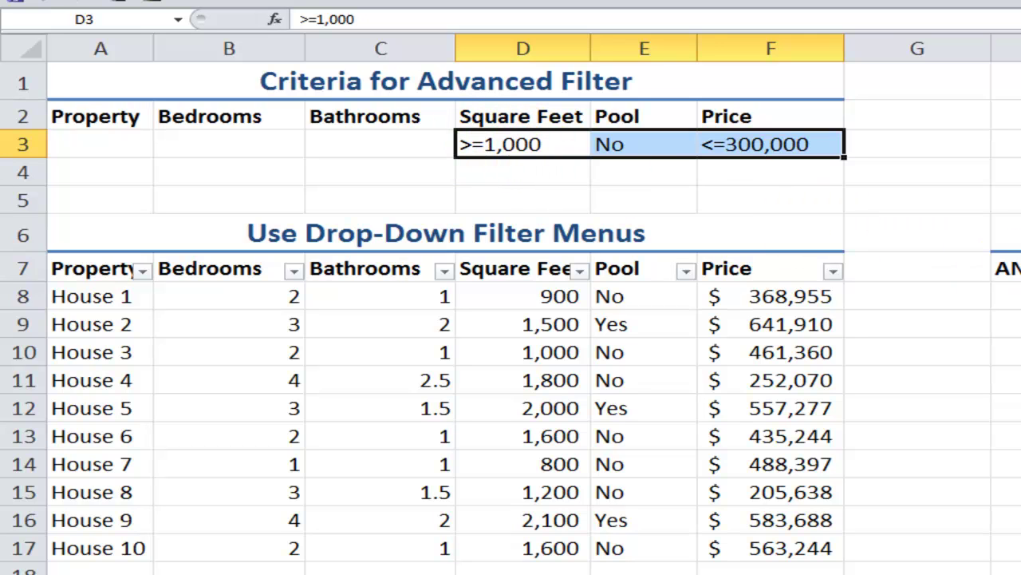
left_click(532, 143)
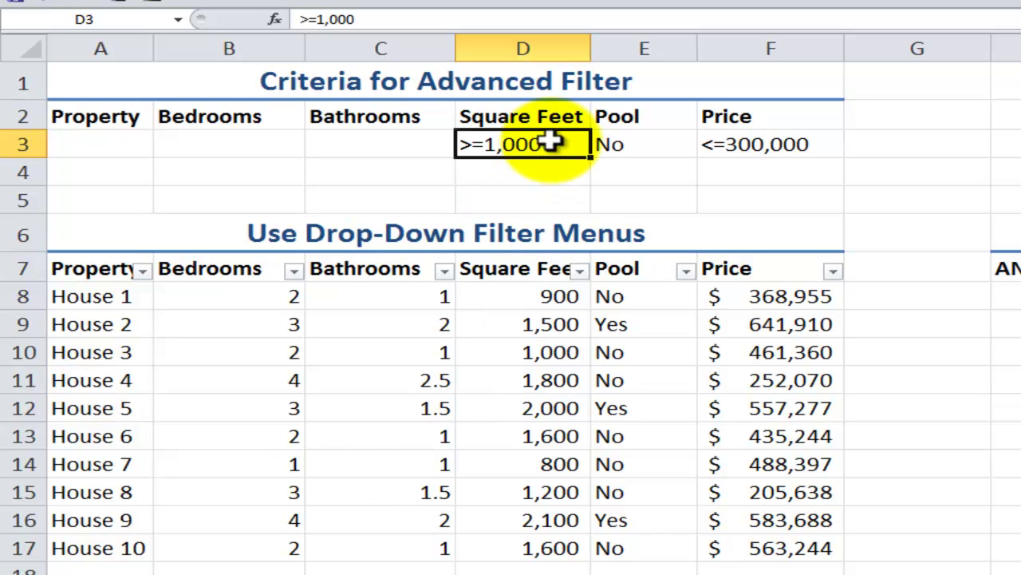
left_click(643, 150)
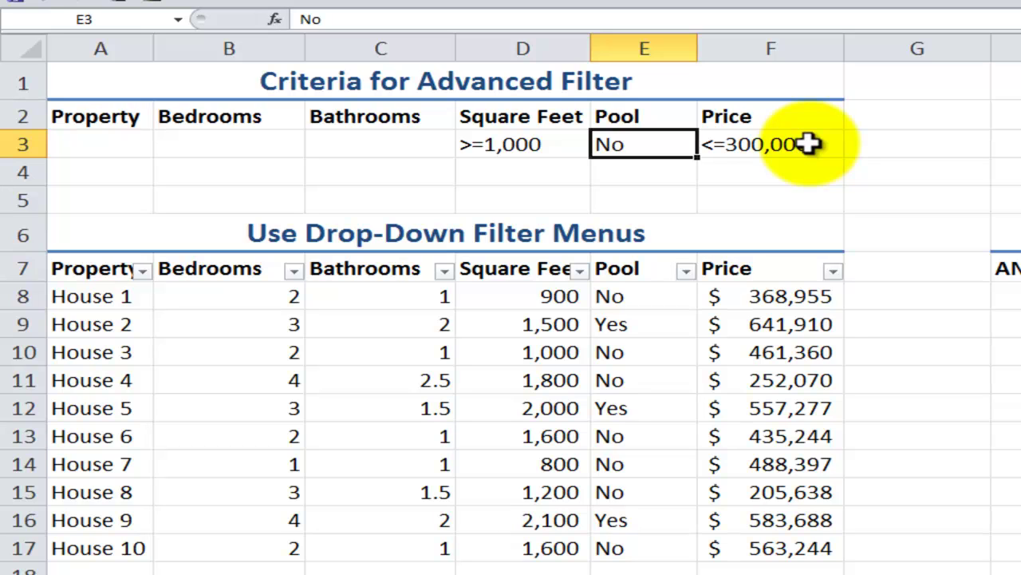
left_click_drag(532, 141, 752, 145)
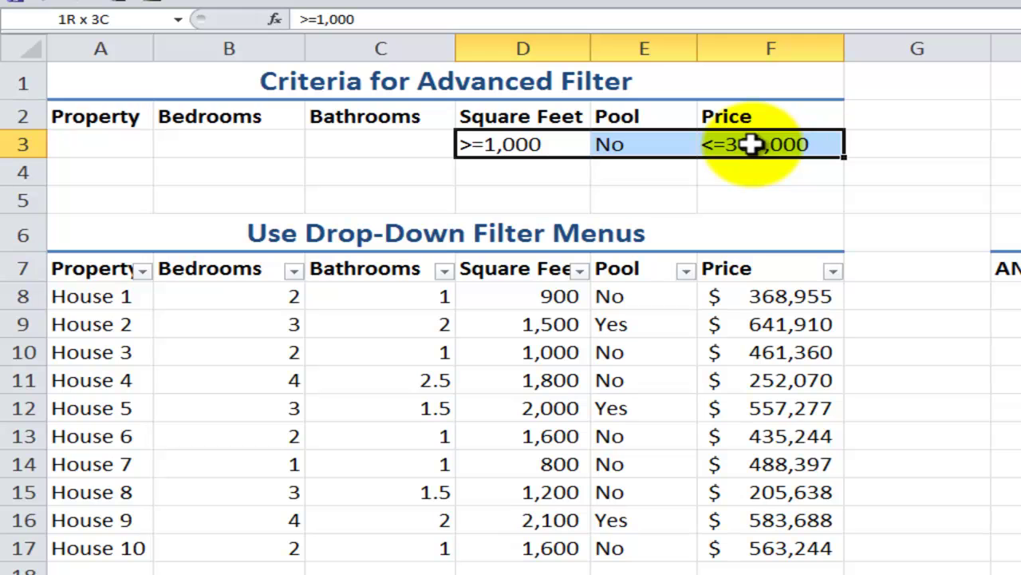
left_click_drag(752, 145, 752, 149)
- Look over the AND() and OR() headings in the Logical Functions section
left_click(1010, 270)
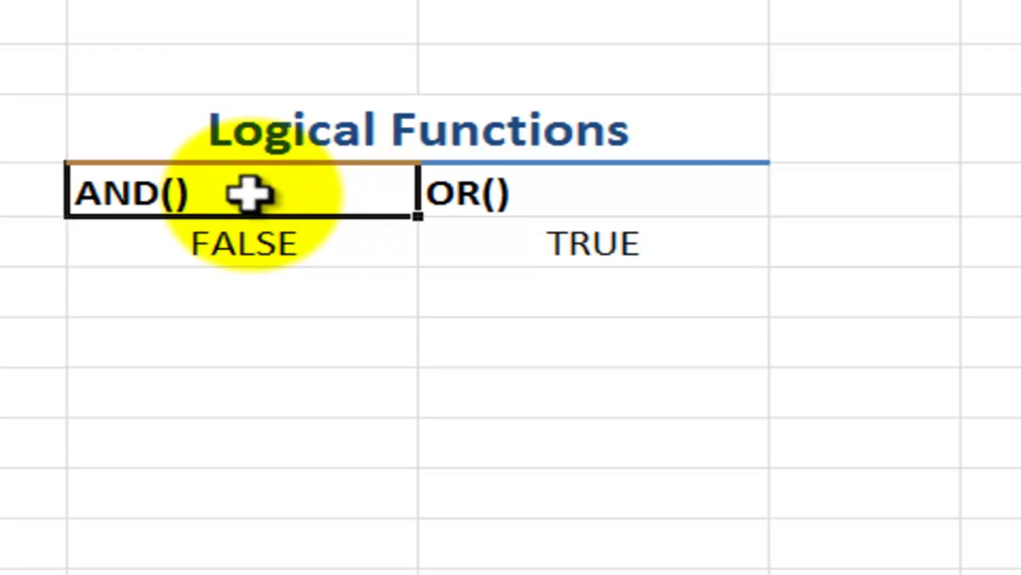
left_click(632, 192)
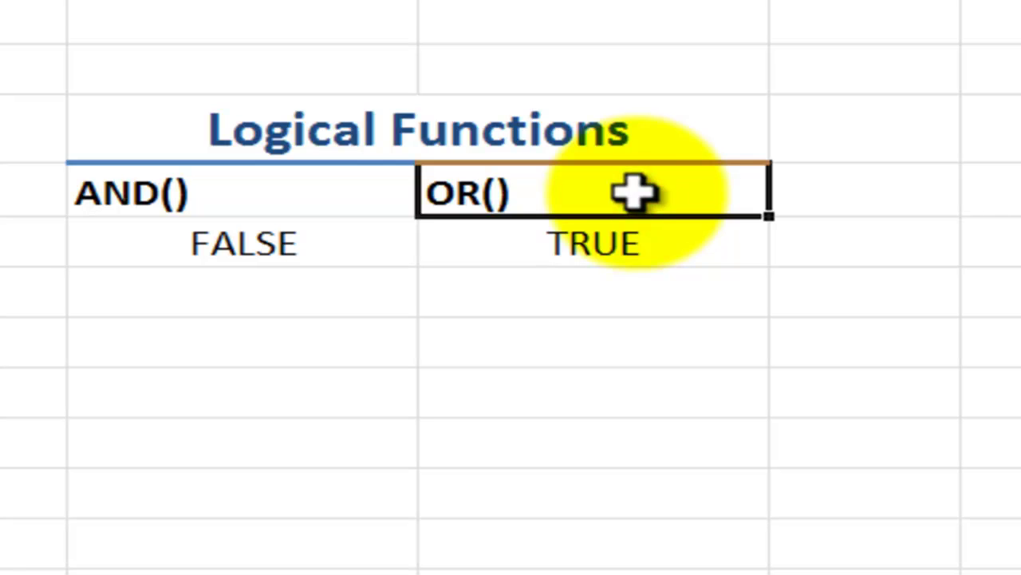
left_click_drag(292, 198, 509, 192)
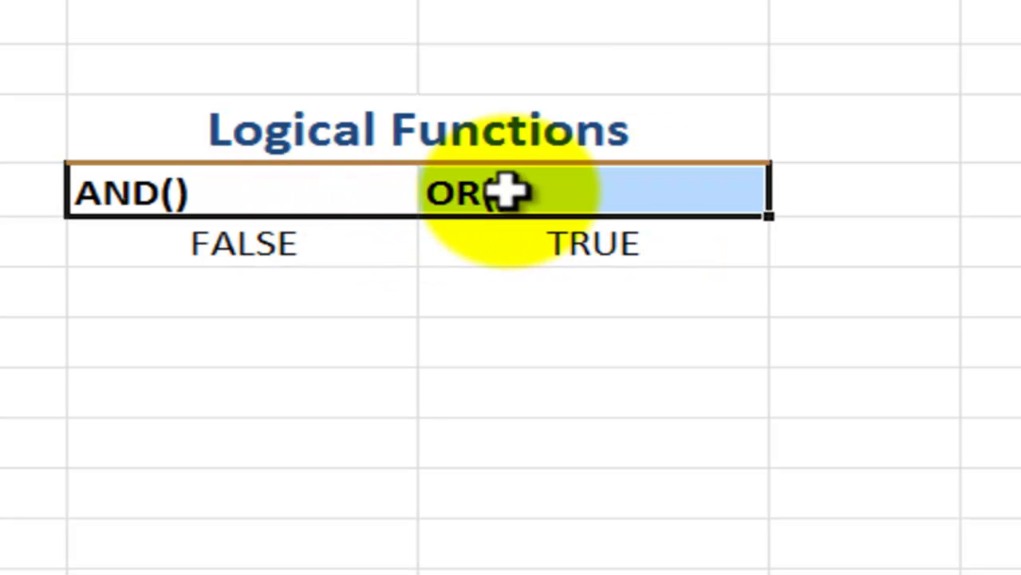
left_click(120, 126)
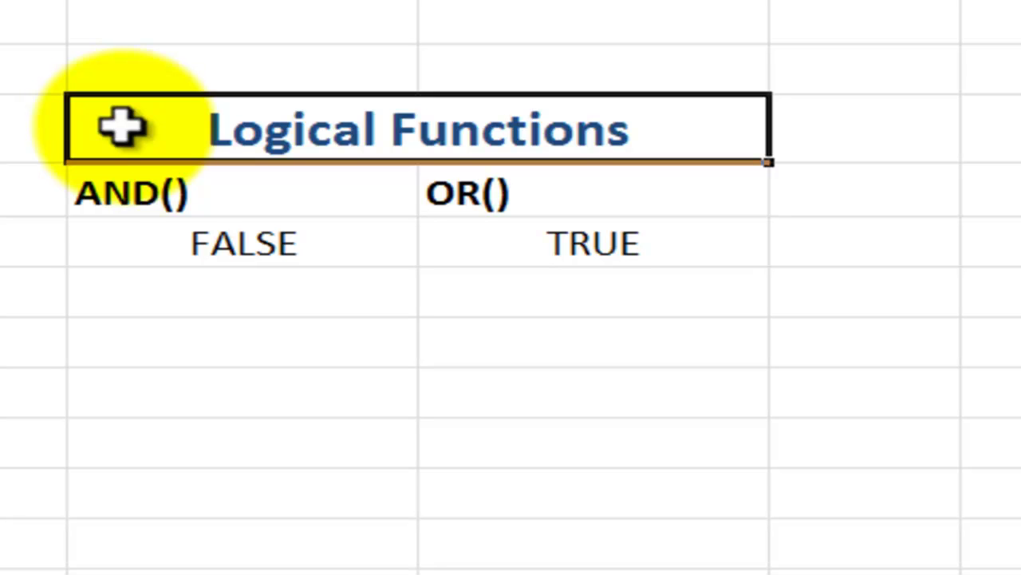
- Examine the first, second and third logical tests of the AND() formula in cell H8
left_click(141, 243)
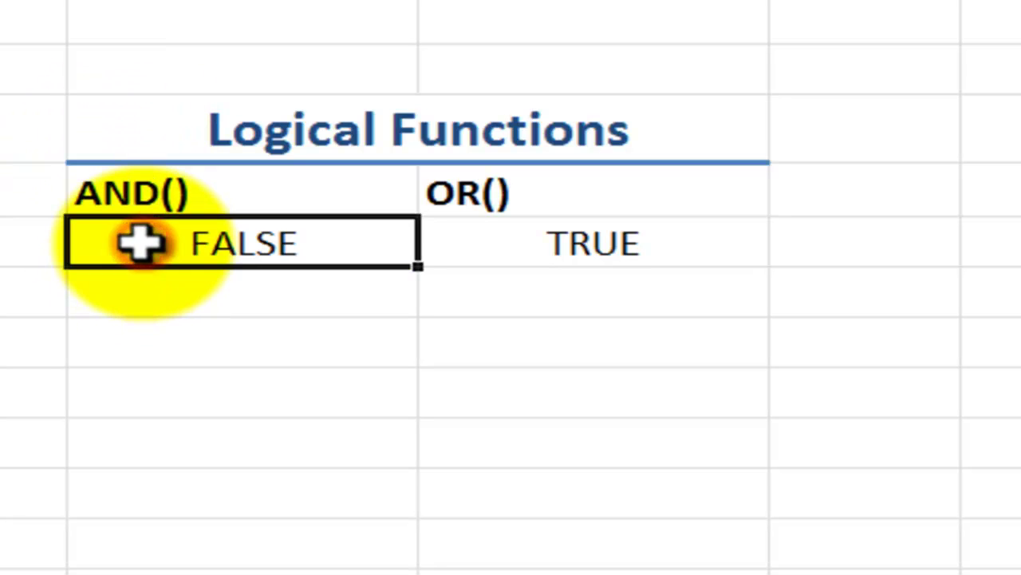
double_click(141, 243)
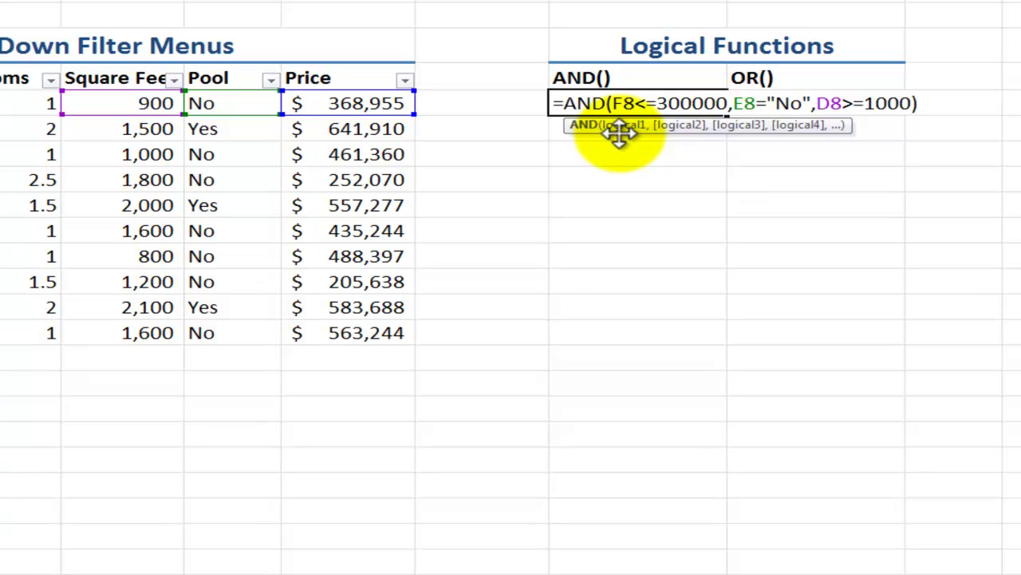
left_click(621, 132)
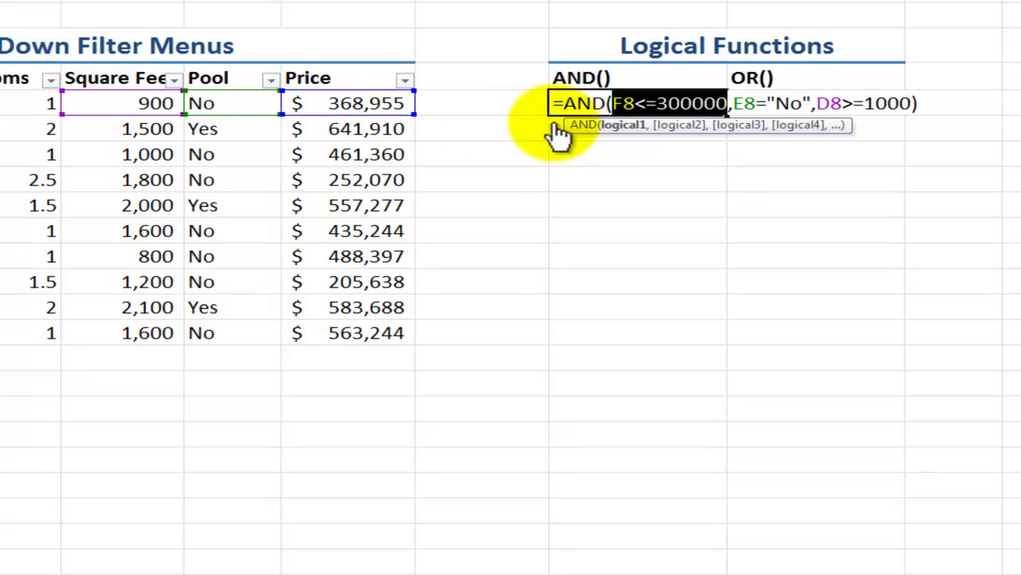
left_click(679, 127)
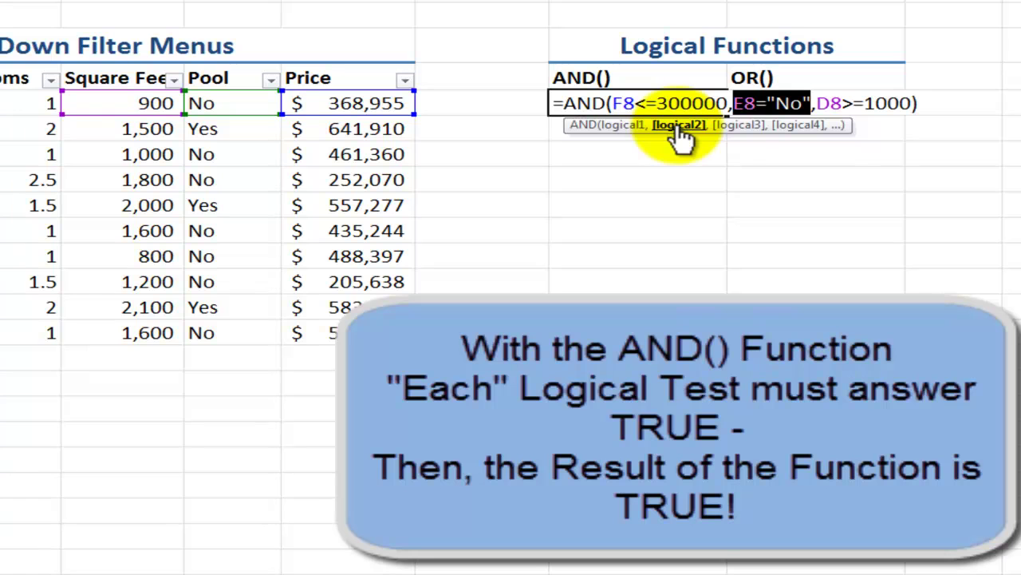
left_click(726, 126)
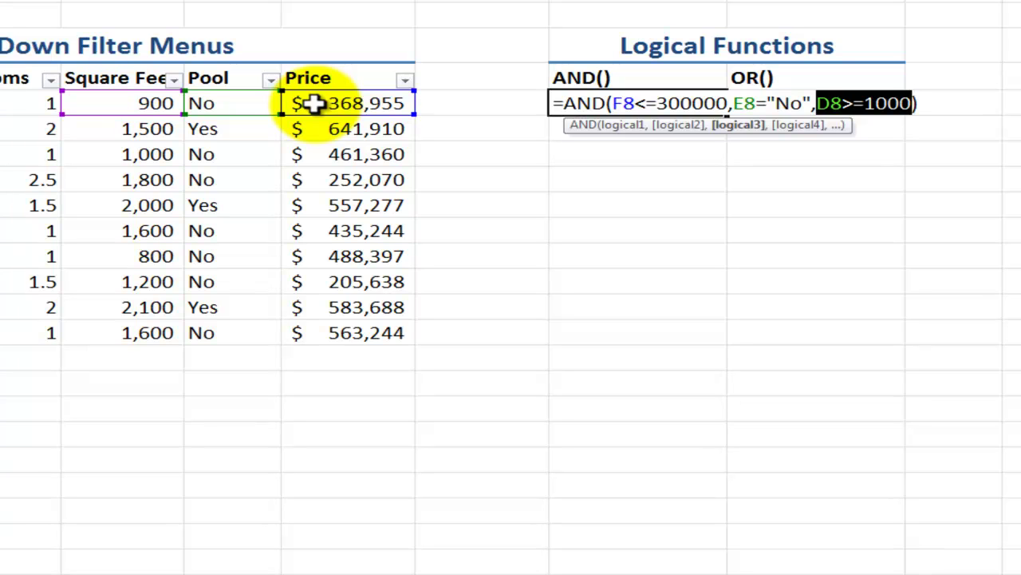
key("ctrl+Return")
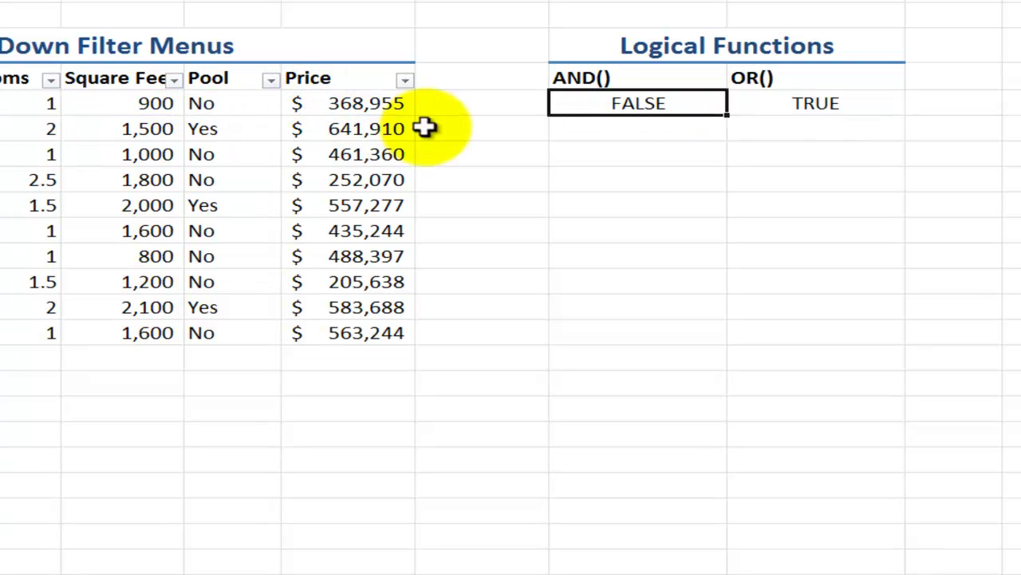
- Reopen the AND() formula and compare its pool and square feet tests with the values for House 1
double_click(627, 103)
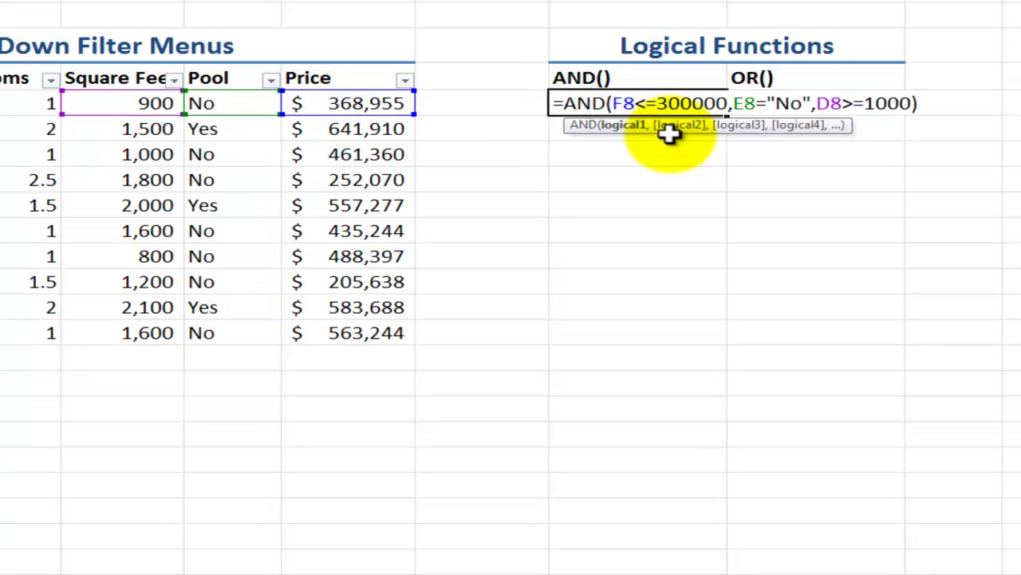
left_click(681, 128)
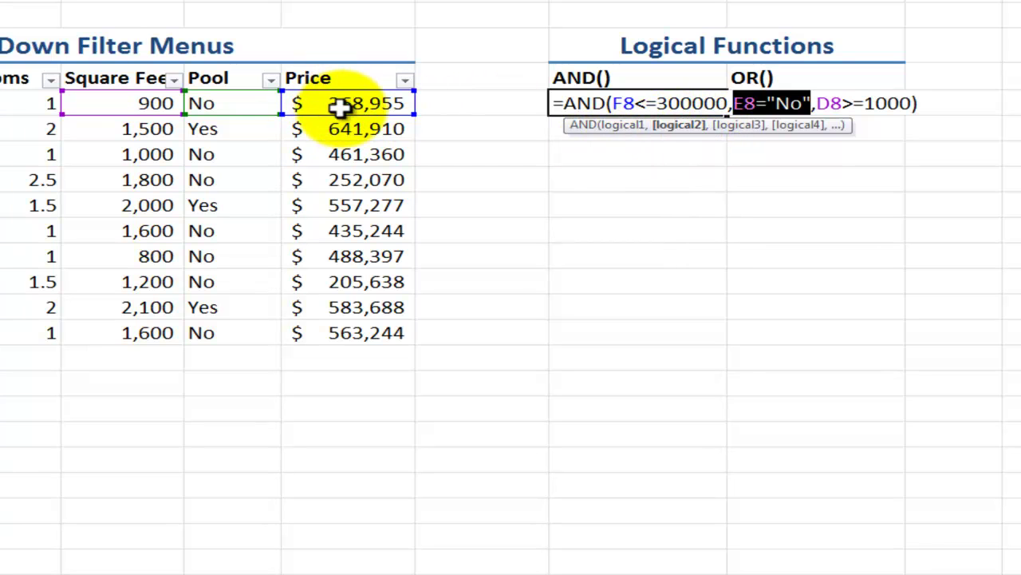
left_click(744, 125)
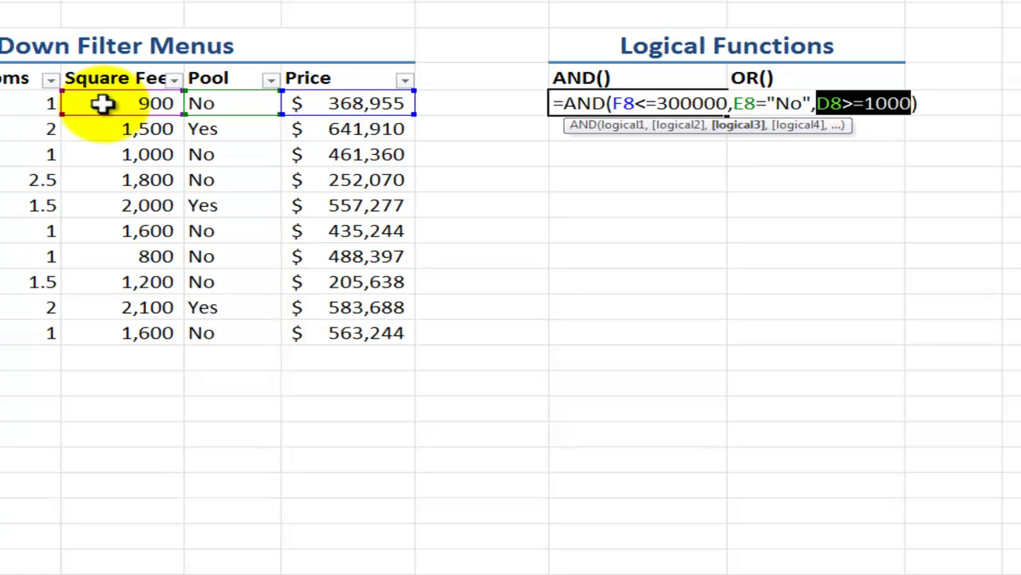
key("ctrl+Return")
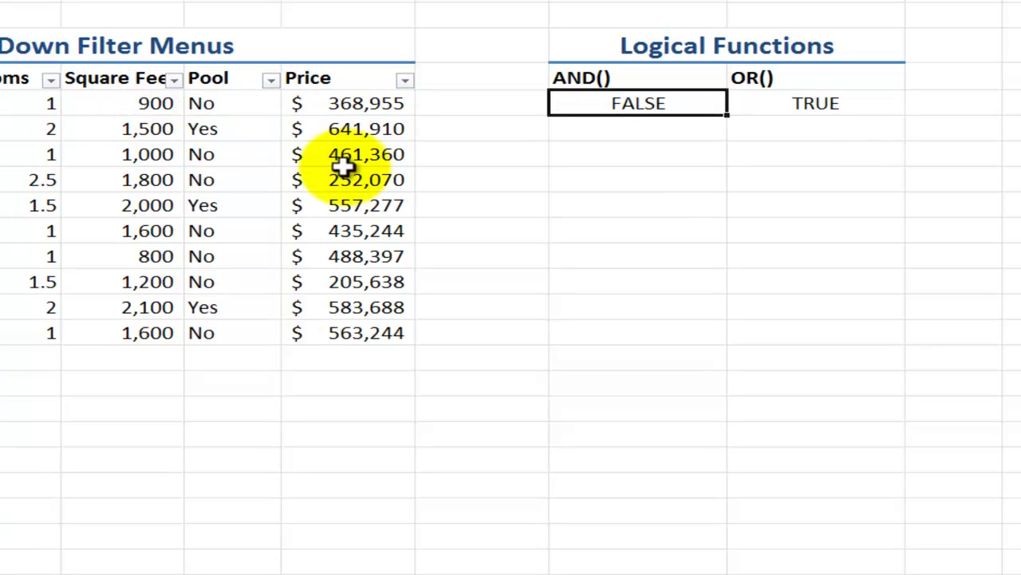
- Examine each of the three logical tests in the OR() formula in cell I8
left_click(790, 102)
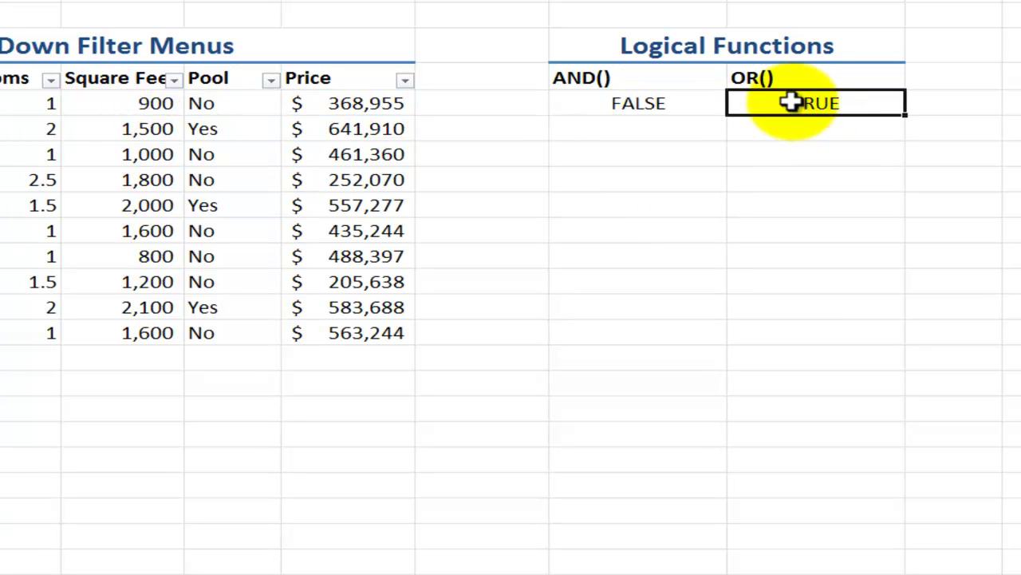
double_click(790, 102)
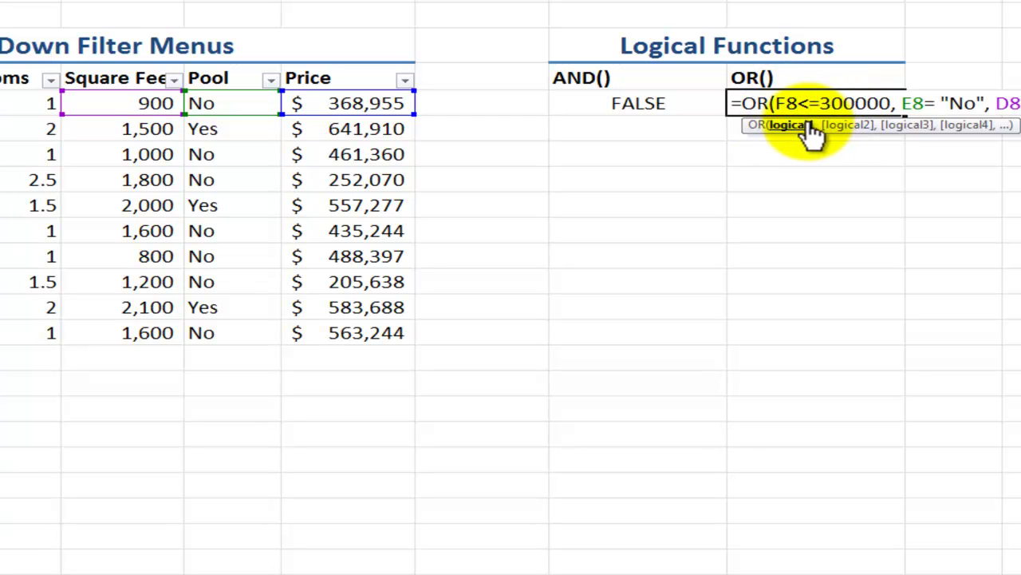
left_click(794, 128)
left_click(851, 127)
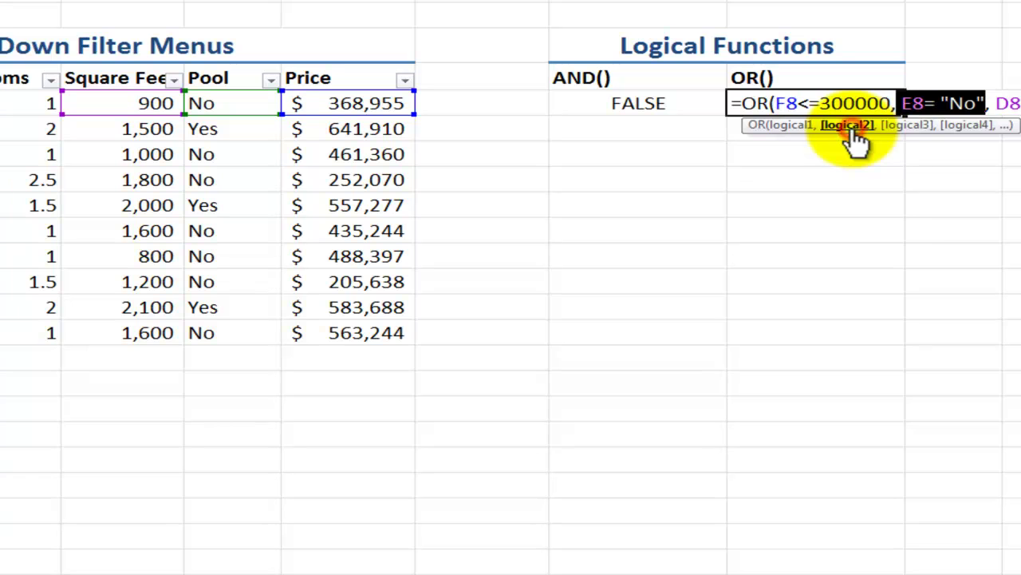
left_click(907, 128)
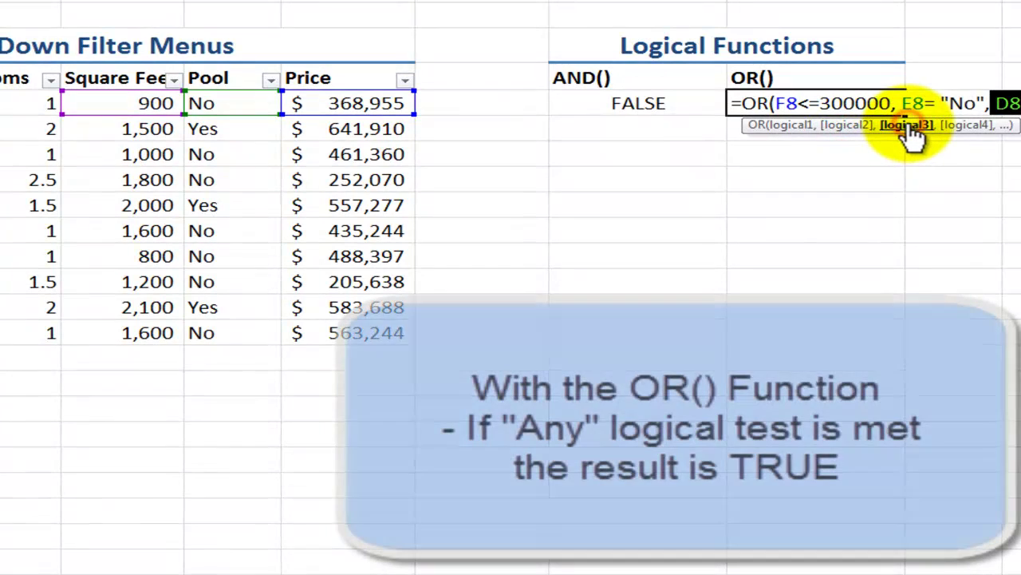
key("ctrl+Return")
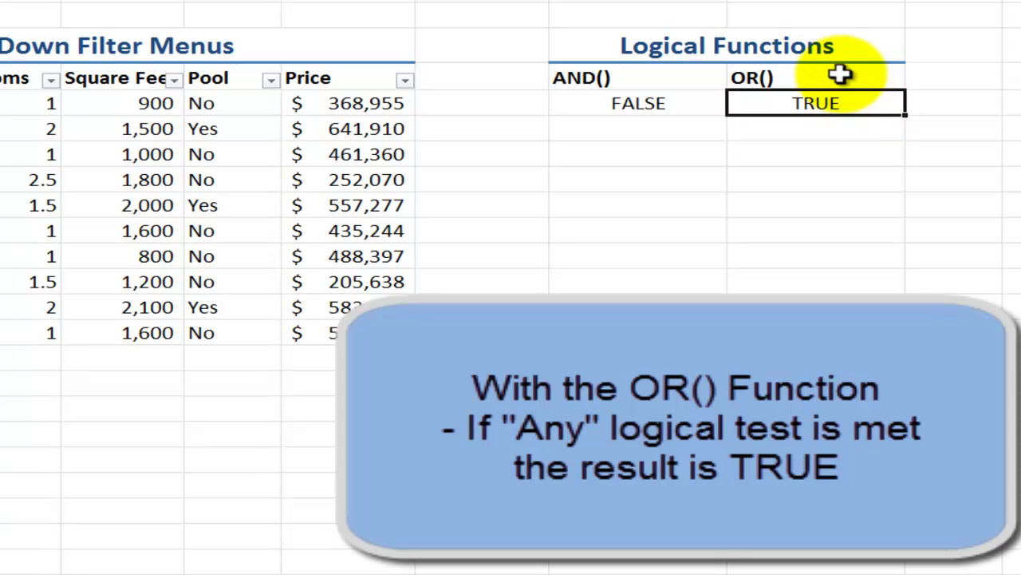
- View the whole AND() formula in H8 once more and leave the cell without editing it
left_click(585, 102)
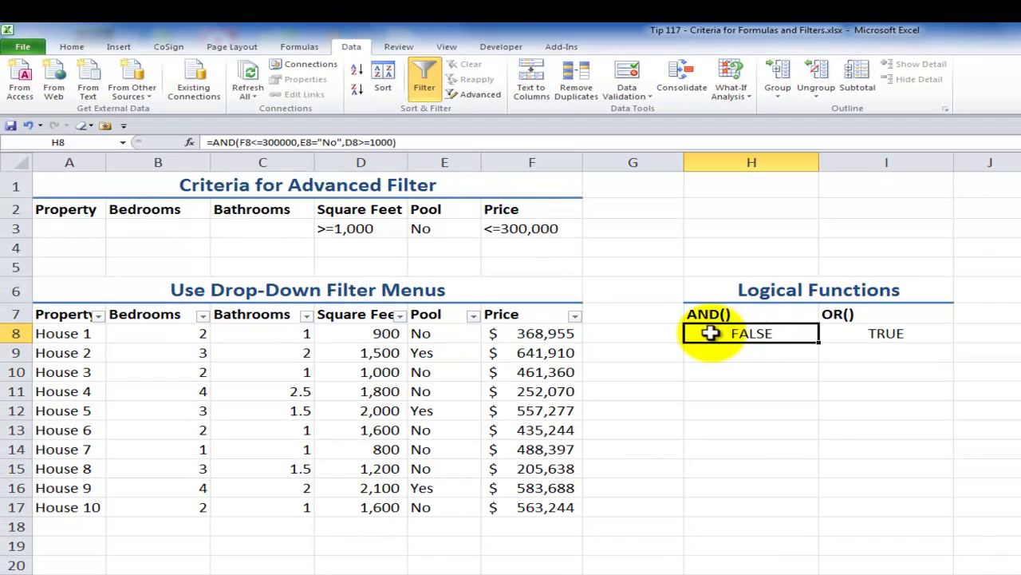
double_click(711, 333)
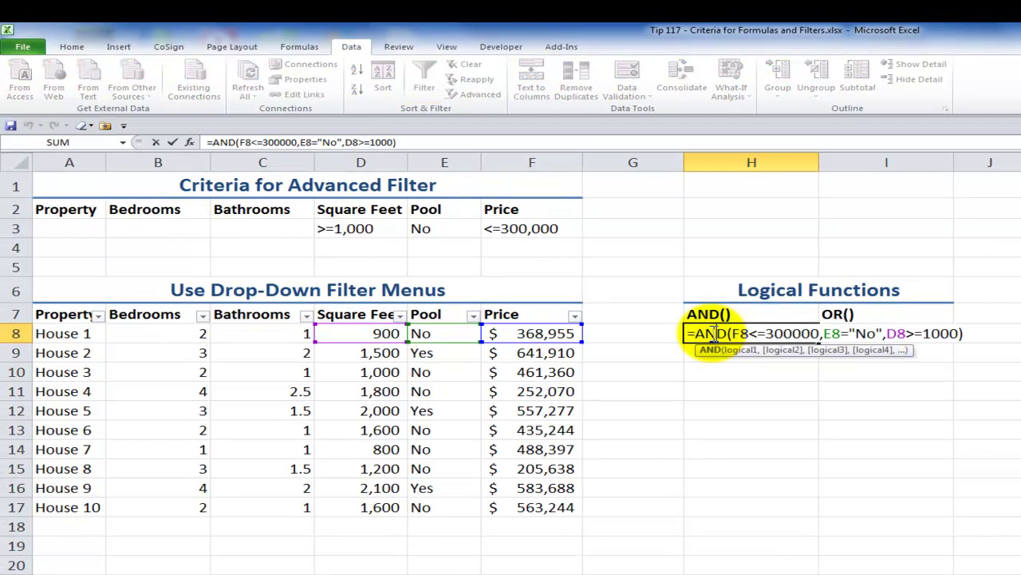
key("Escape")
- Start an IF() function in cell H4 and open its Function Arguments dialog clear of the data
left_click(730, 246)
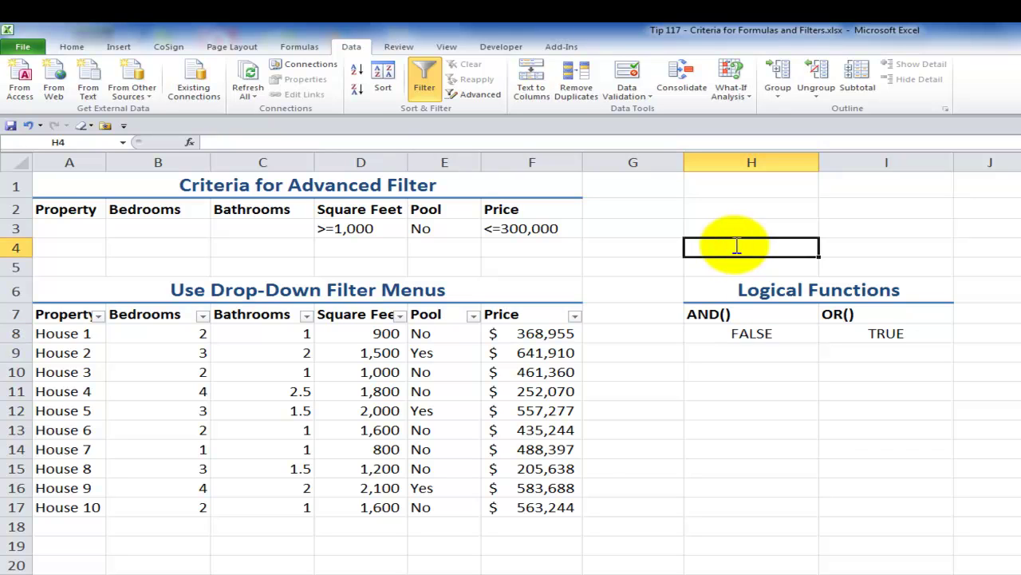
type("=i")
type("f")
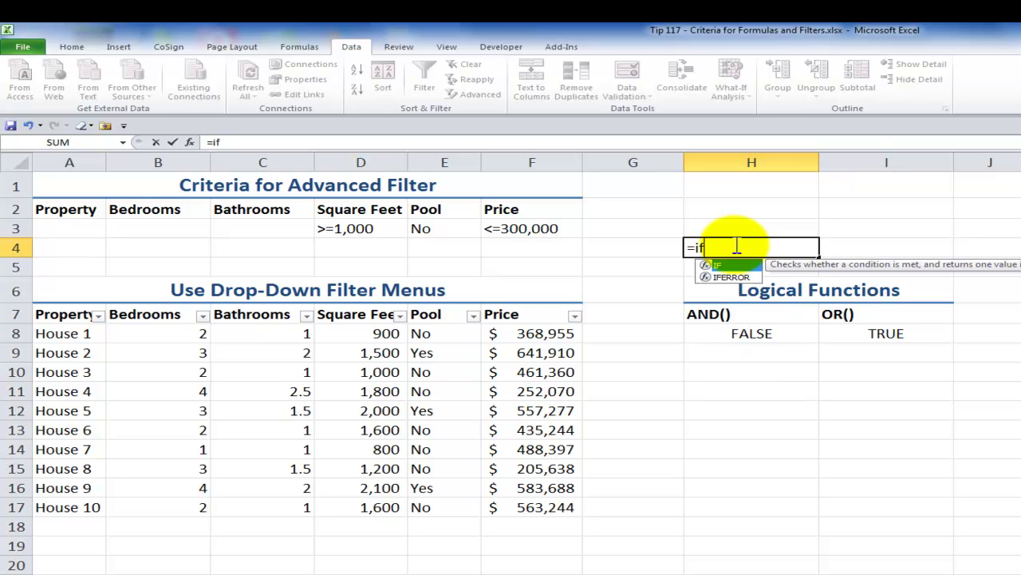
key("Tab")
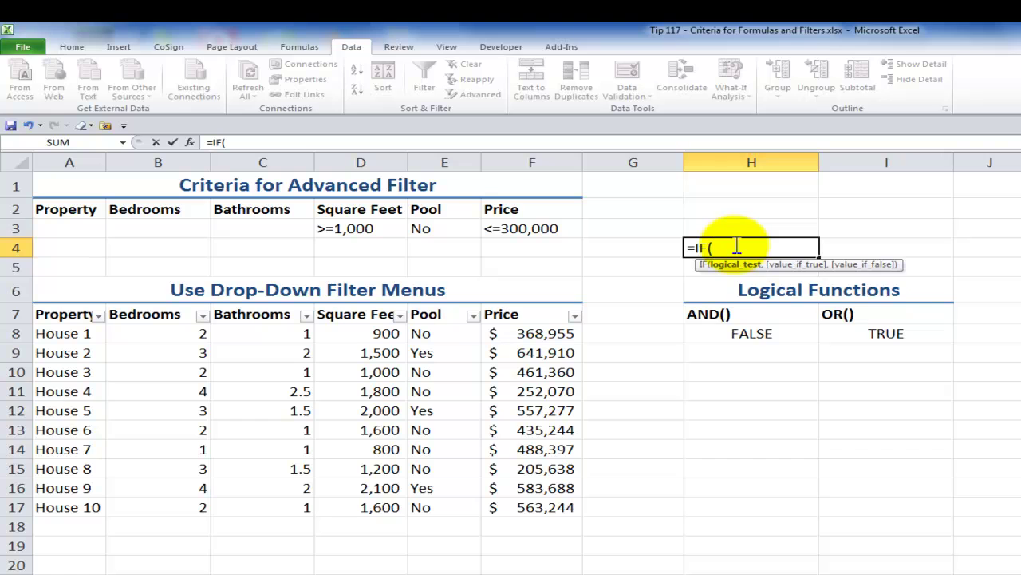
key("ctrl+a")
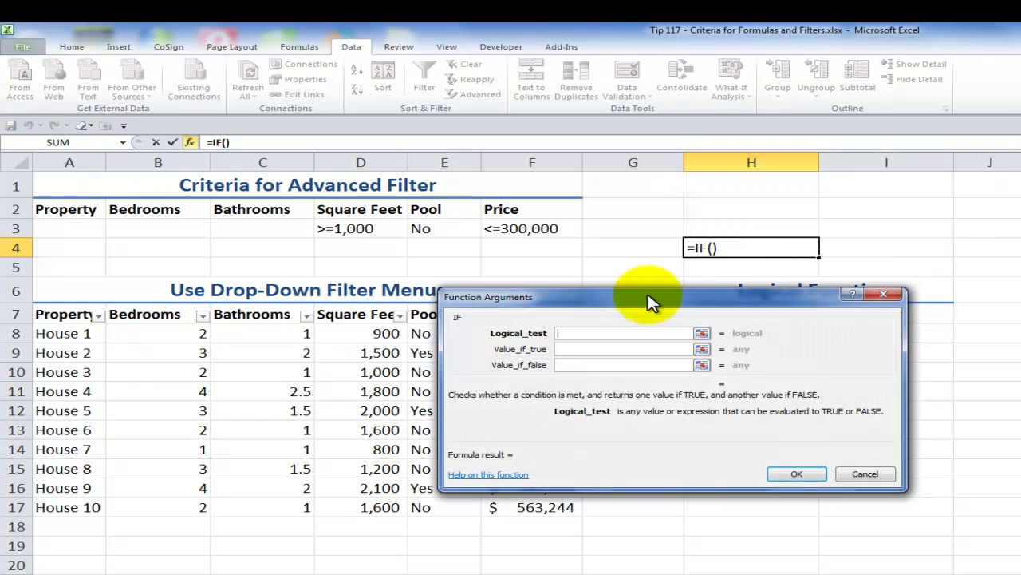
left_click_drag(651, 301, 1020, 260)
left_click_drag(939, 199, 896, 173)
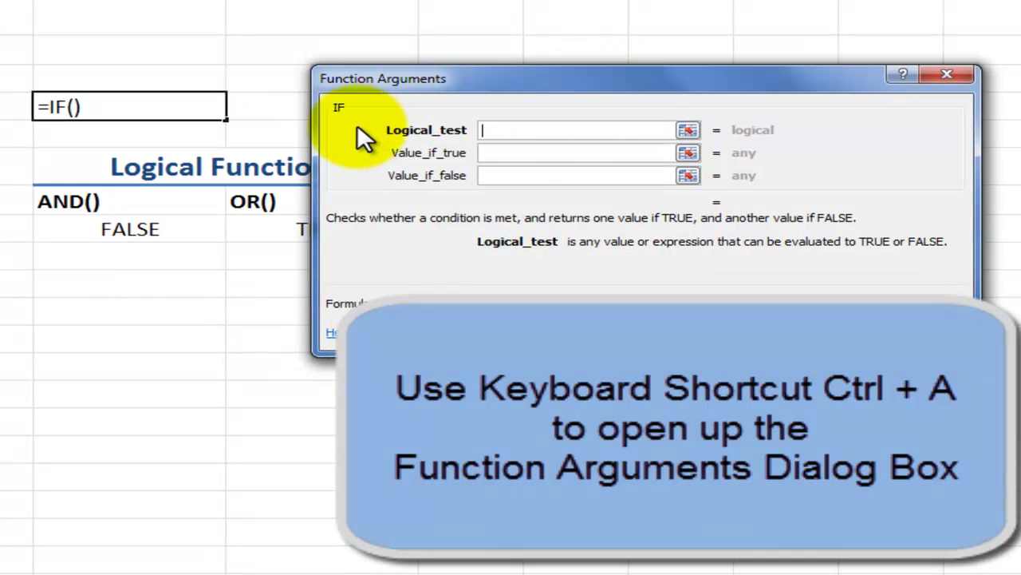
- Examine the Logical_test, Value_if_true and Value_if_false arguments of IF() and cancel the function
left_click(506, 130)
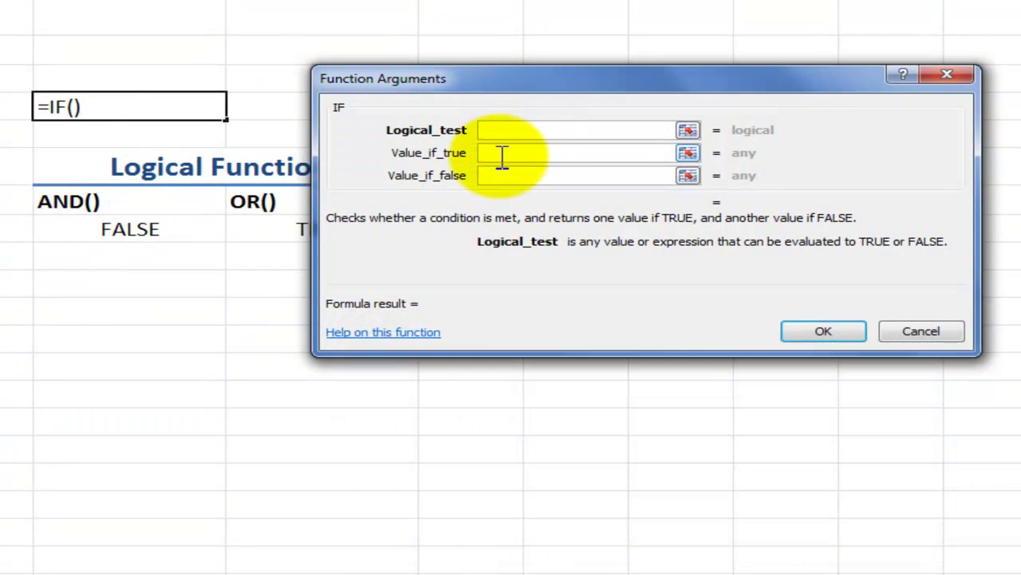
left_click(501, 155)
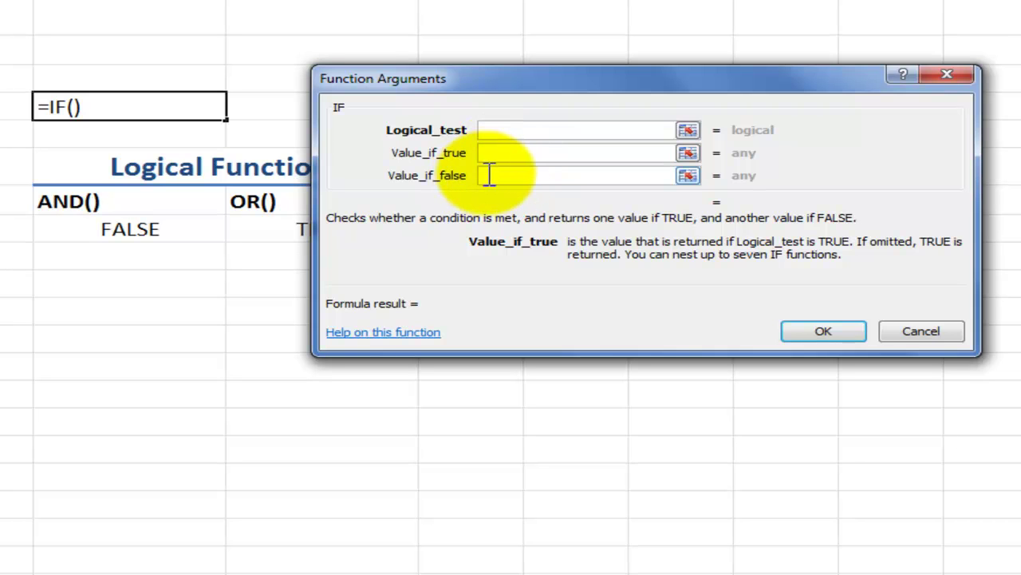
left_click(486, 174)
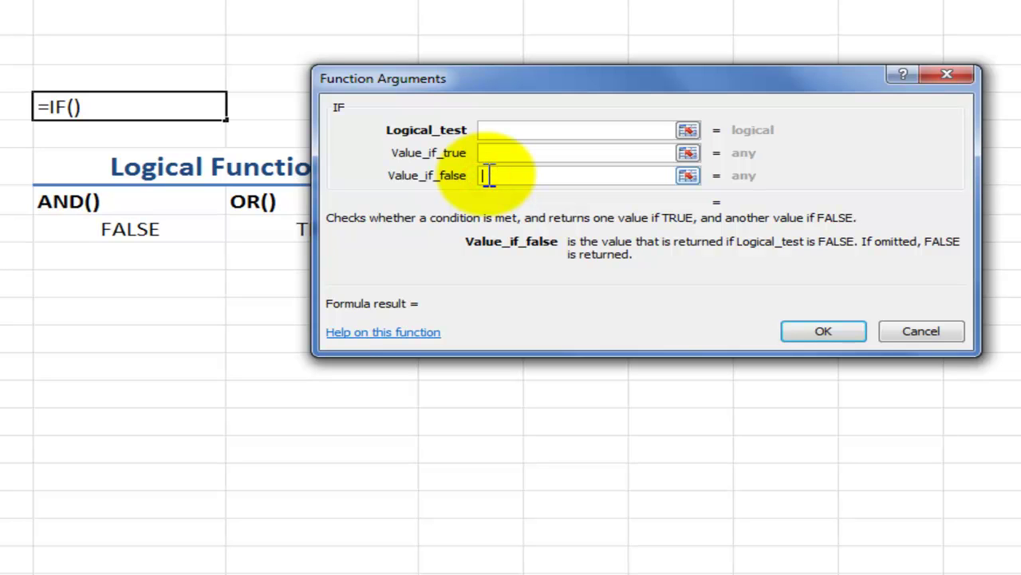
left_click(920, 334)
- Nest the AND() formula in H8 inside an IF() function as its logical test
left_click(112, 226)
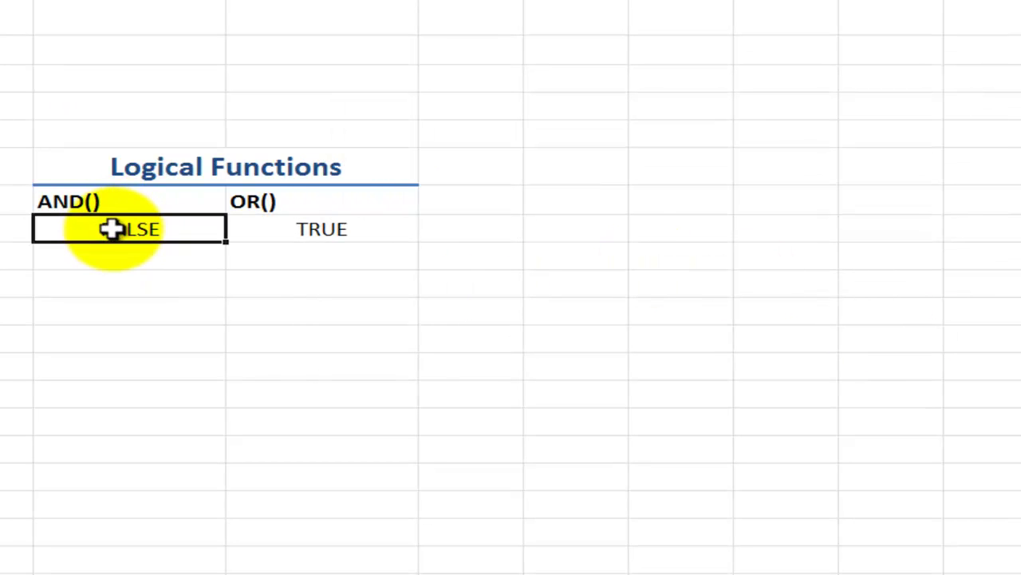
double_click(115, 229)
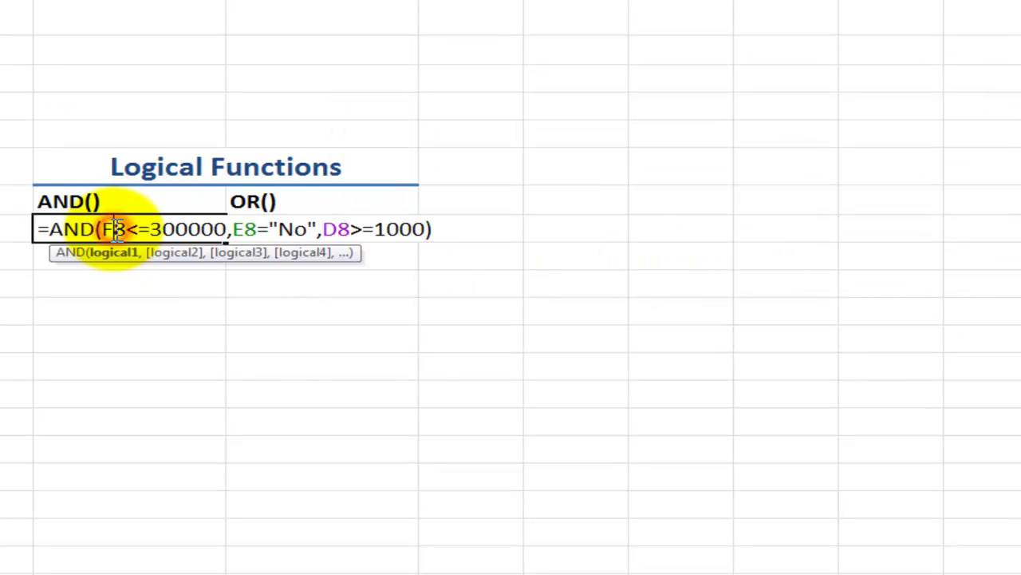
left_click(50, 229)
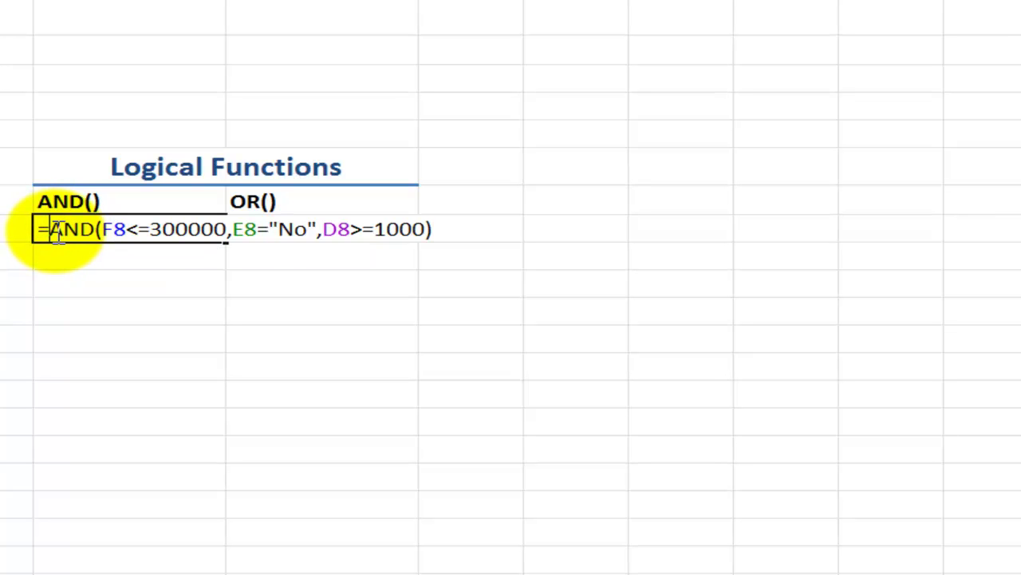
type("if(")
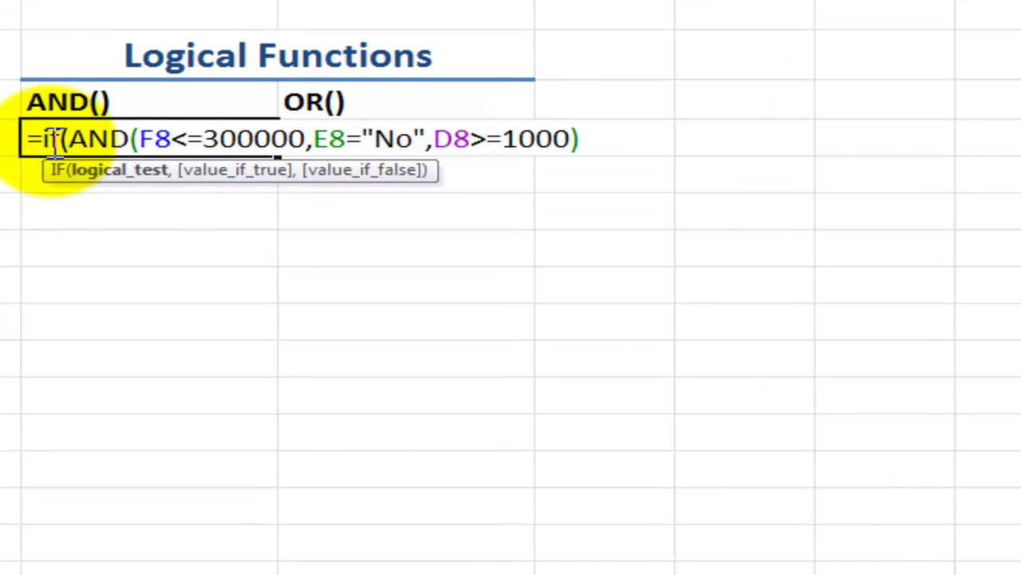
left_click(137, 175)
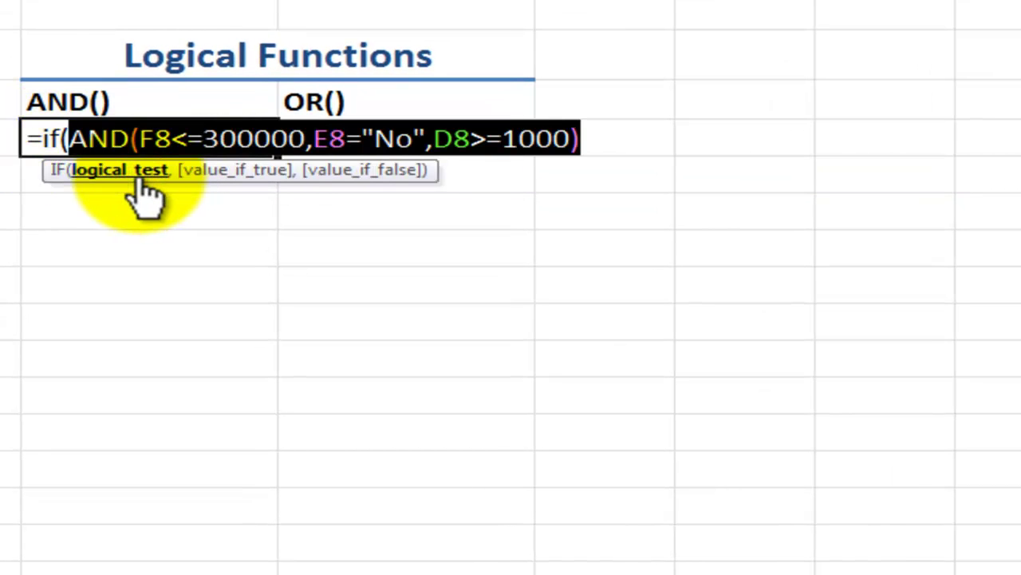
left_click(585, 137)
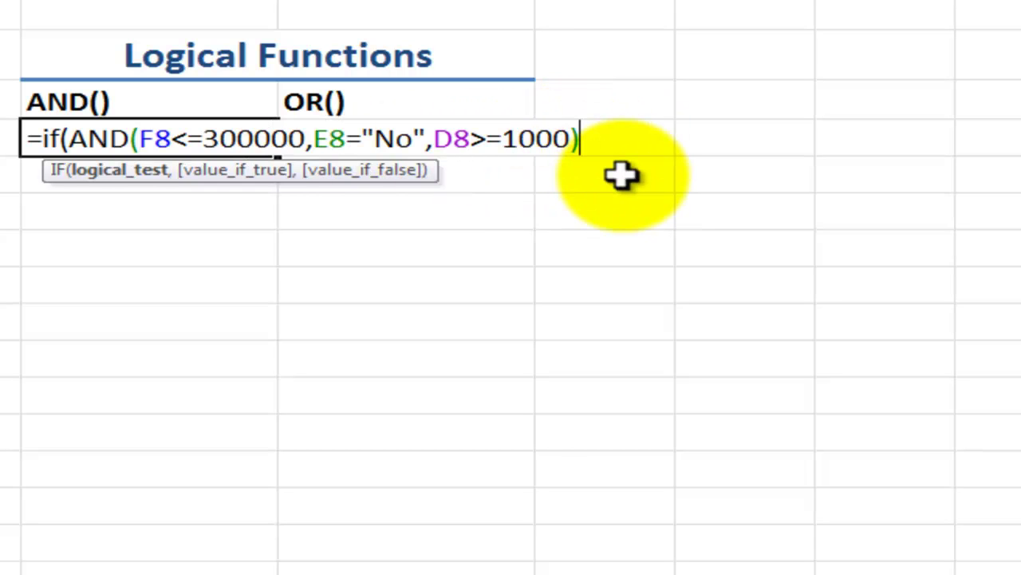
- Complete the IF() formula in H8 with "Possible" as the value if true and " " as the value if false
type(",")
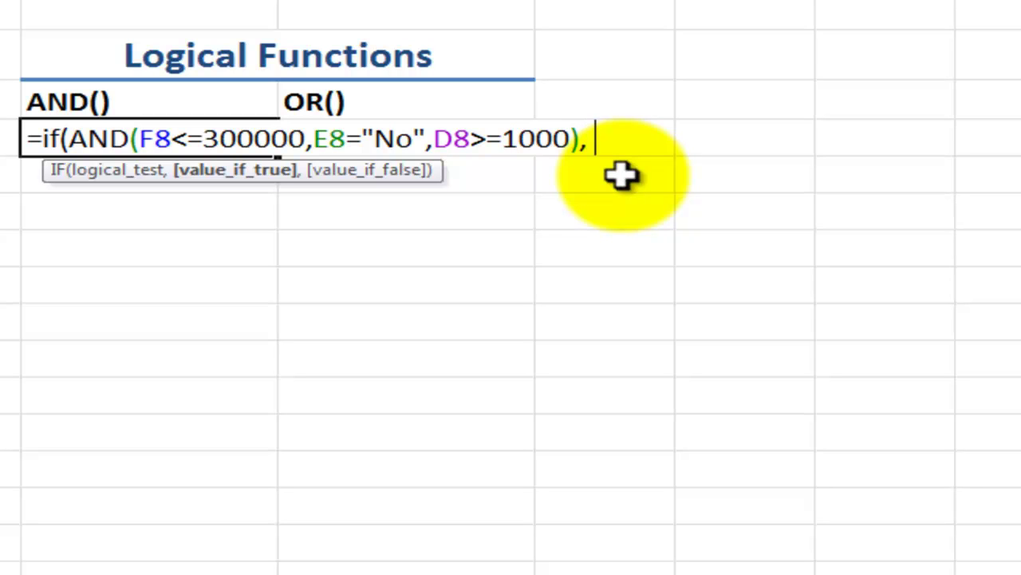
type(" \"Pos")
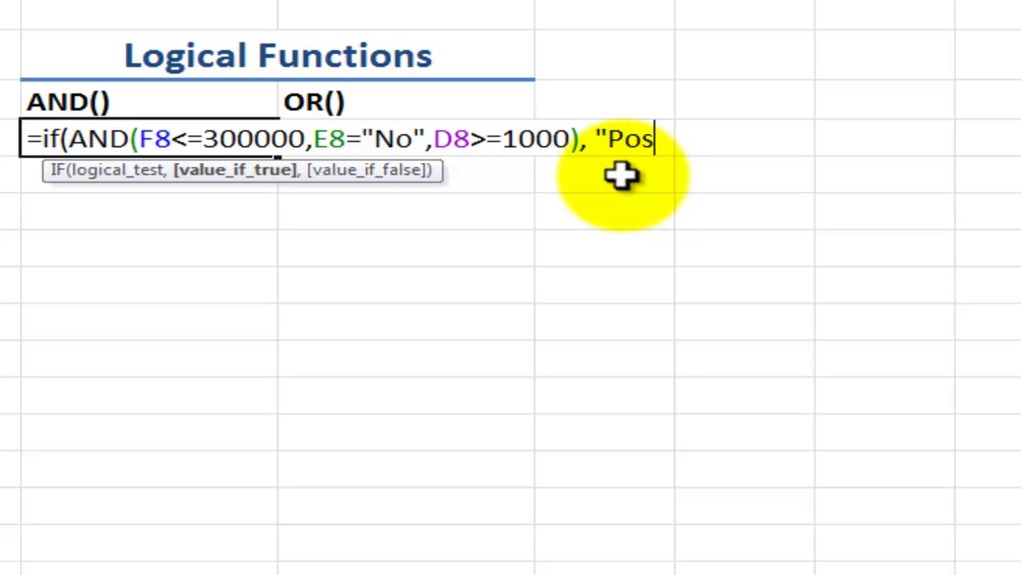
type("sible\",")
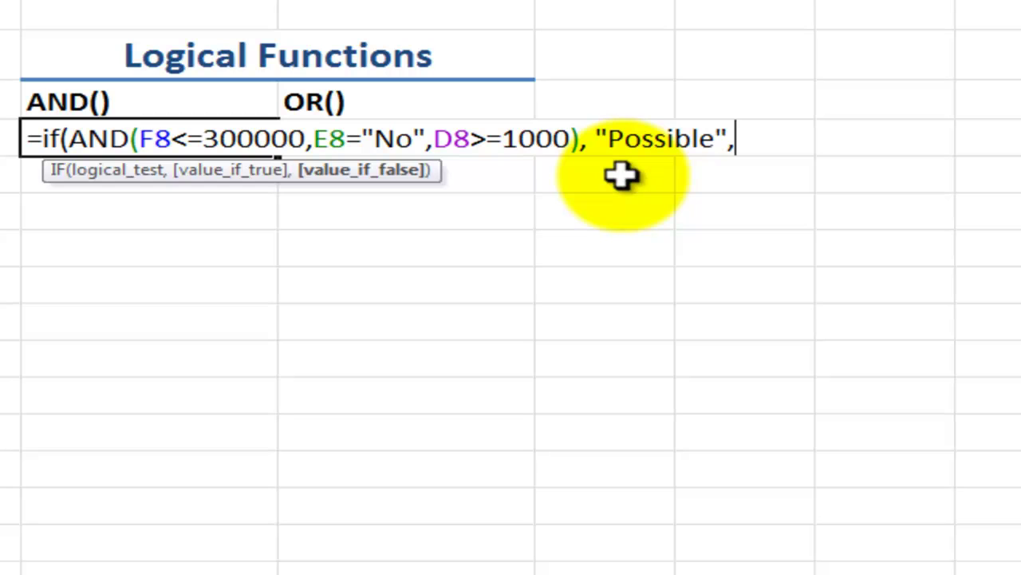
type("\" \")")
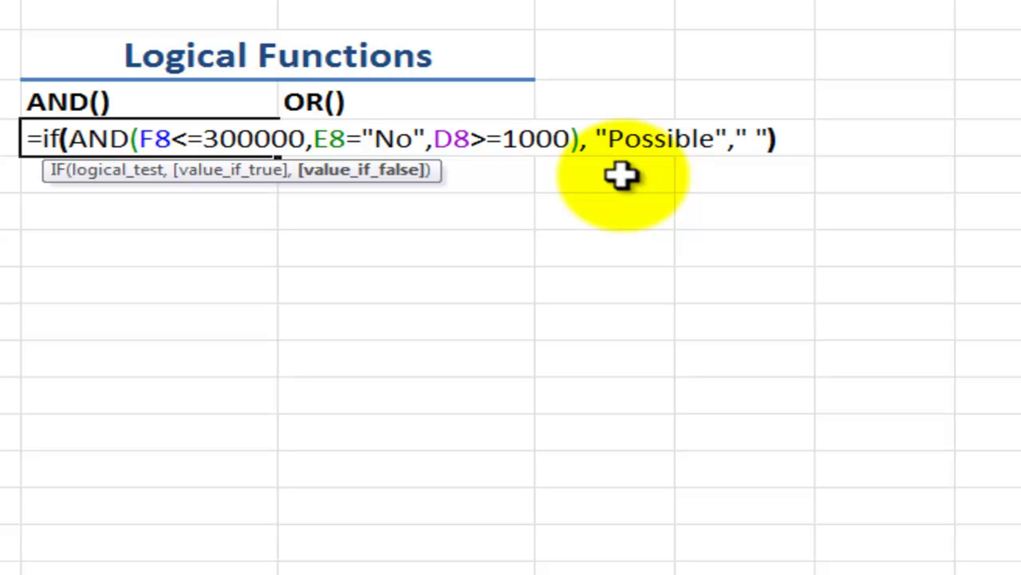
key("ctrl+Return")
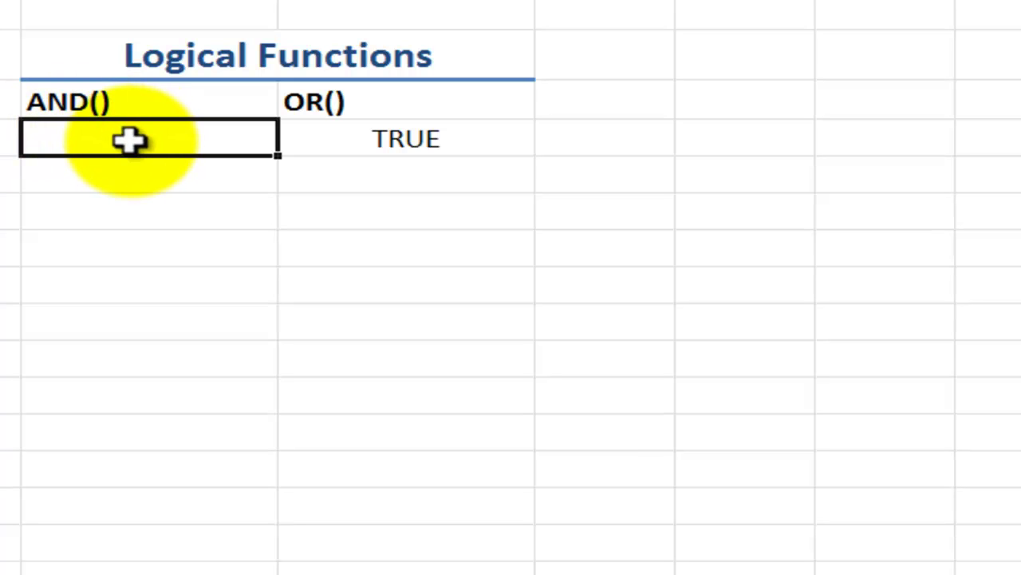
- Copy the IF(AND()) formula from H8 down to H17 for the remaining houses and check the filled cells
left_click_drag(275, 156, 218, 490)
left_click(120, 397)
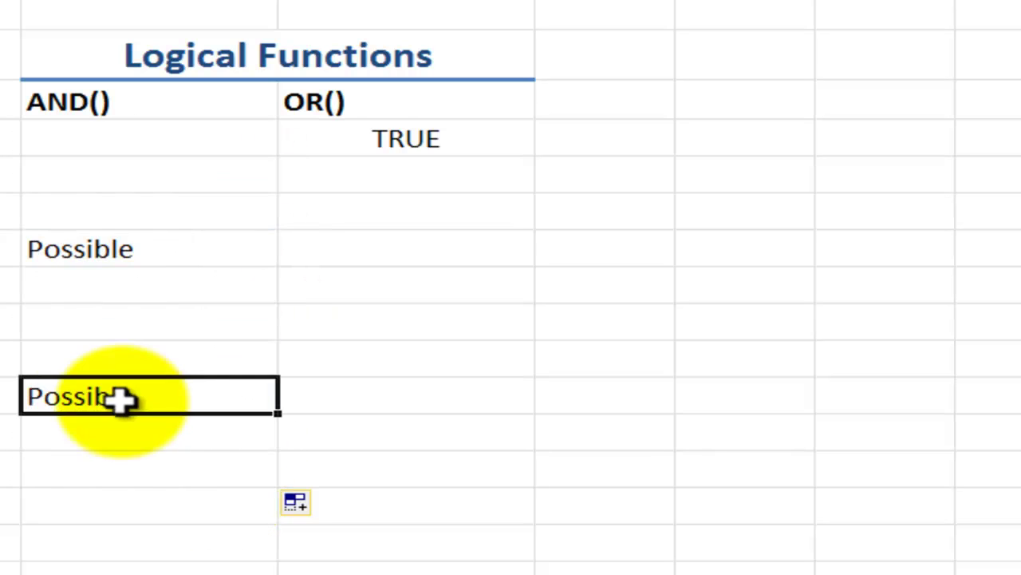
left_click(73, 249)
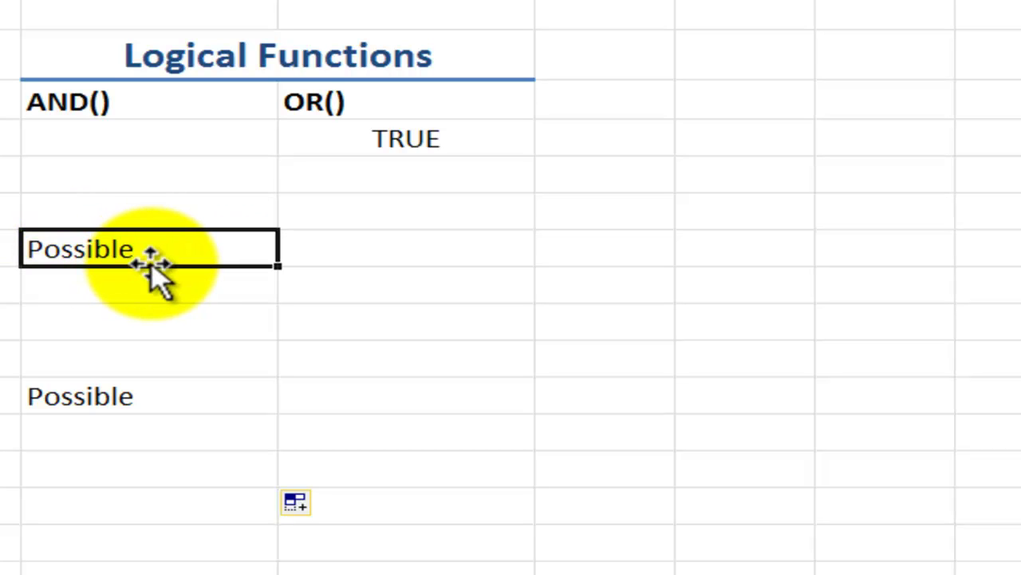
- Examine the IF(AND()) formula in H11 against the House 4 values and leave it unedited
double_click(152, 257)
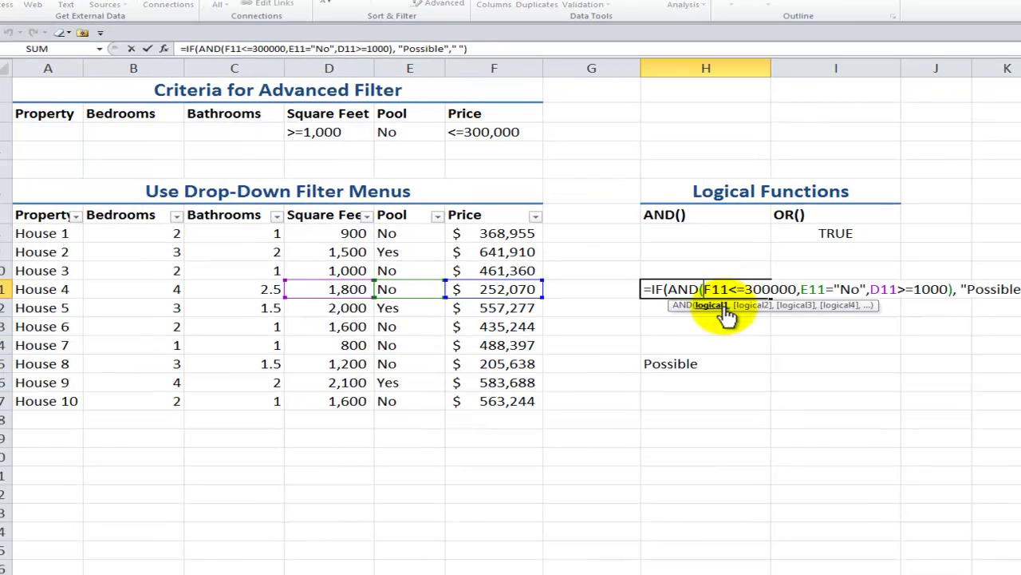
left_click(716, 306)
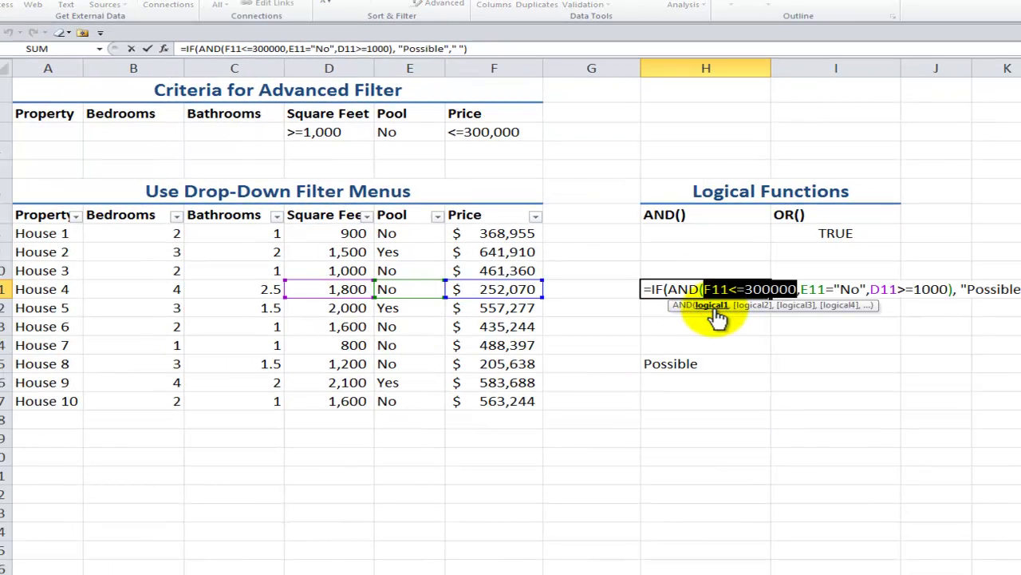
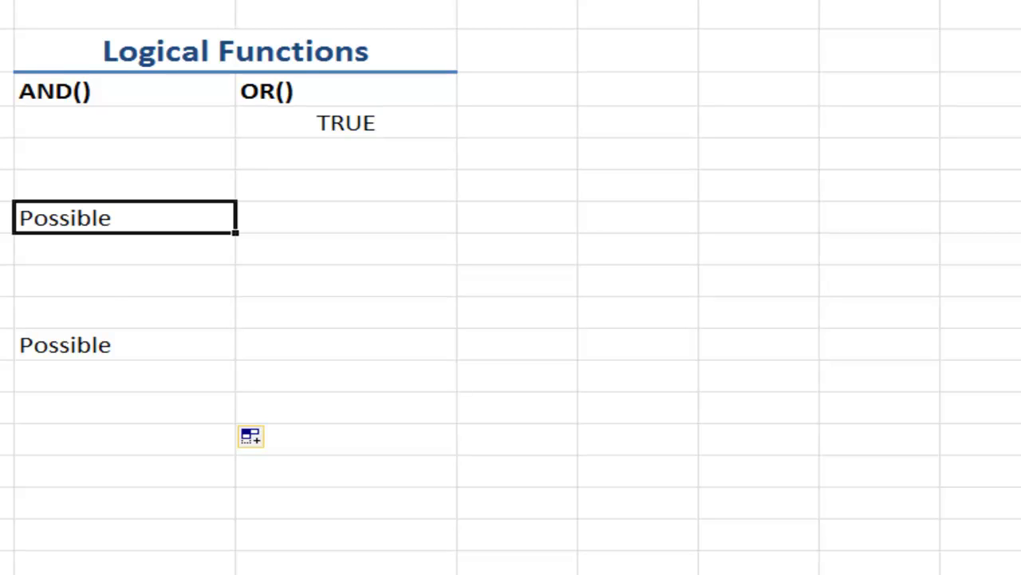
double_click(130, 219)
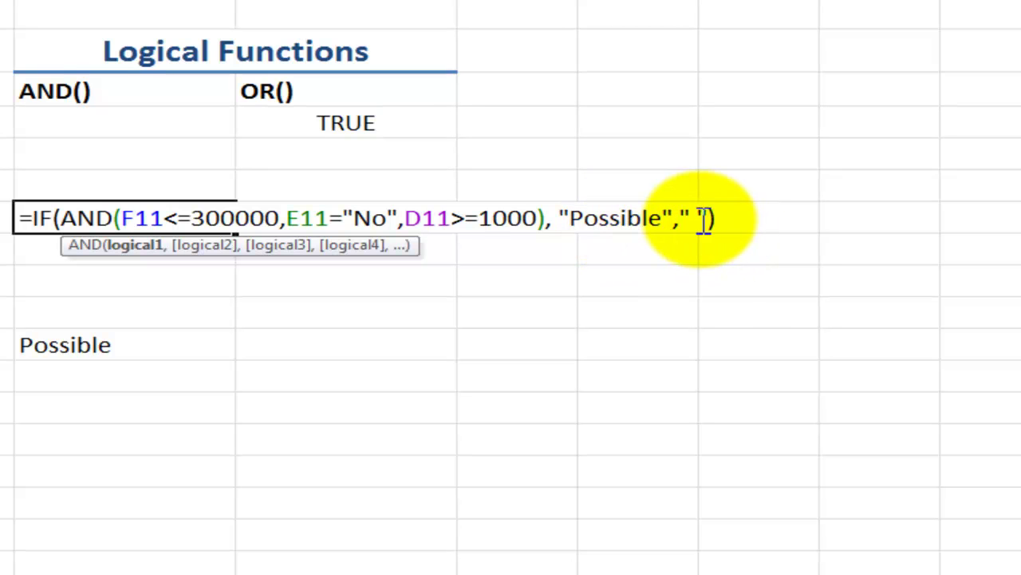
key("ctrl+Return")
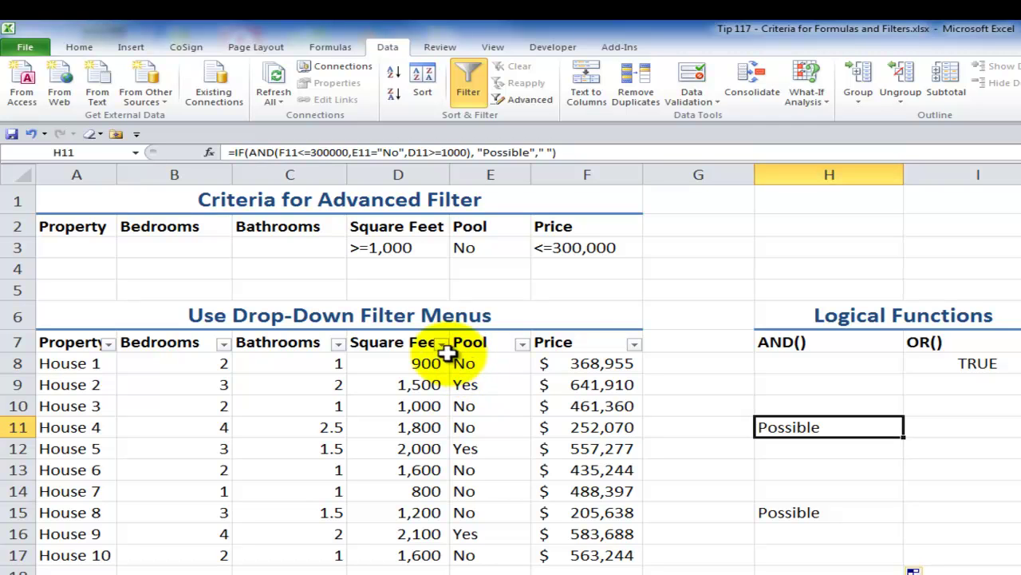
- Set up a custom number filter on the Price column for values greater than or equal to 300000
left_click(585, 363)
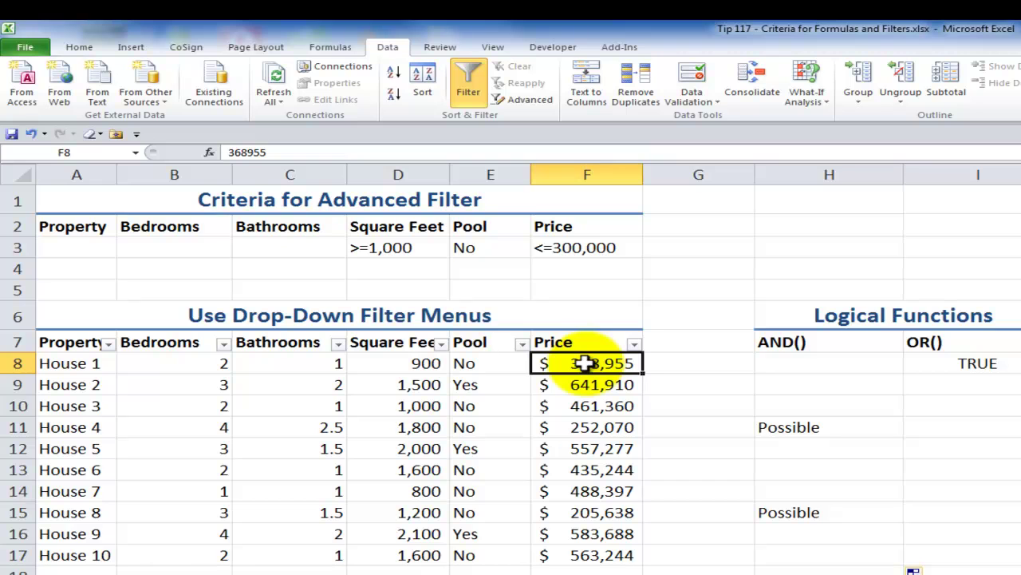
left_click(635, 345)
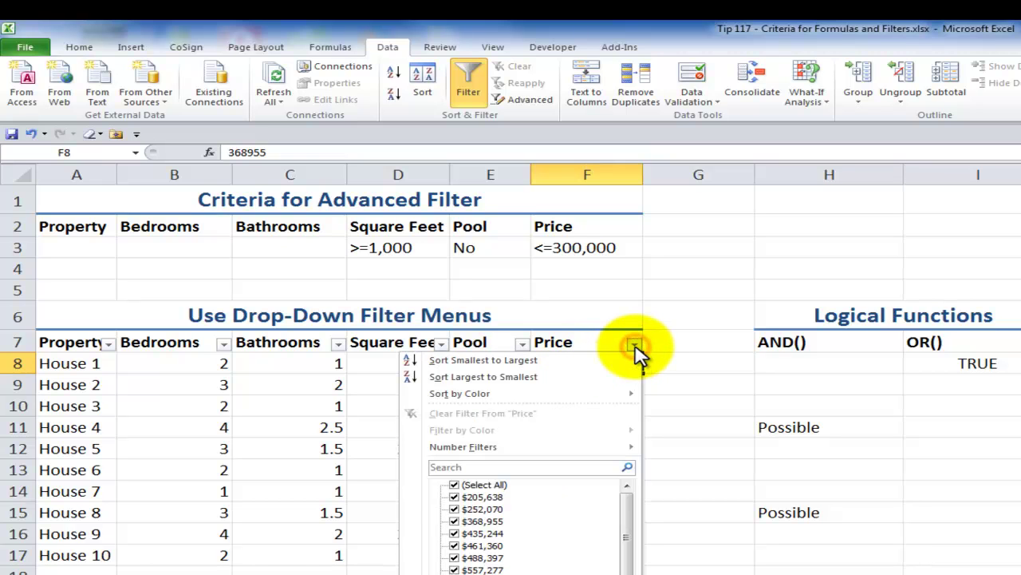
mouse_move(533, 451)
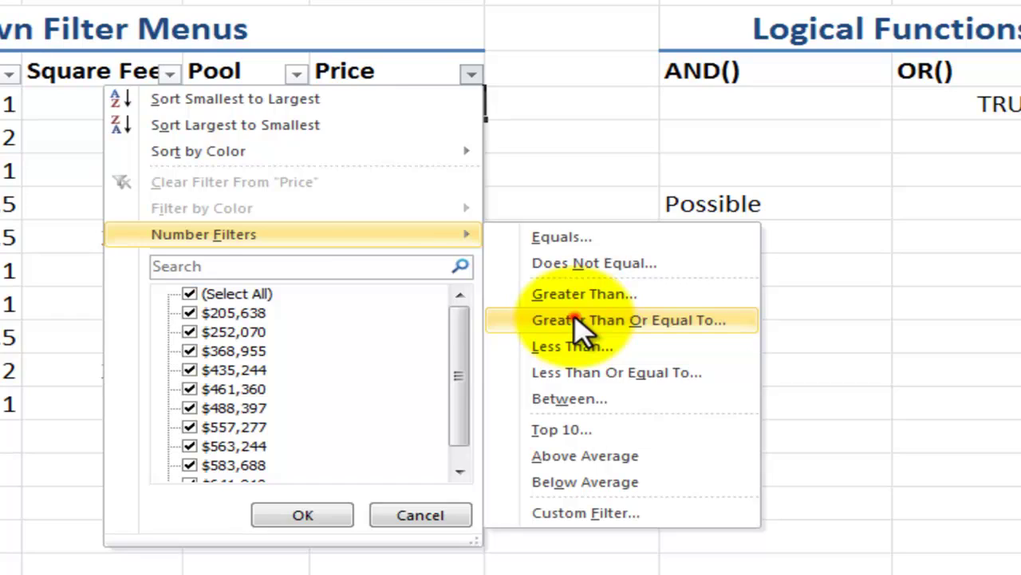
left_click(581, 324)
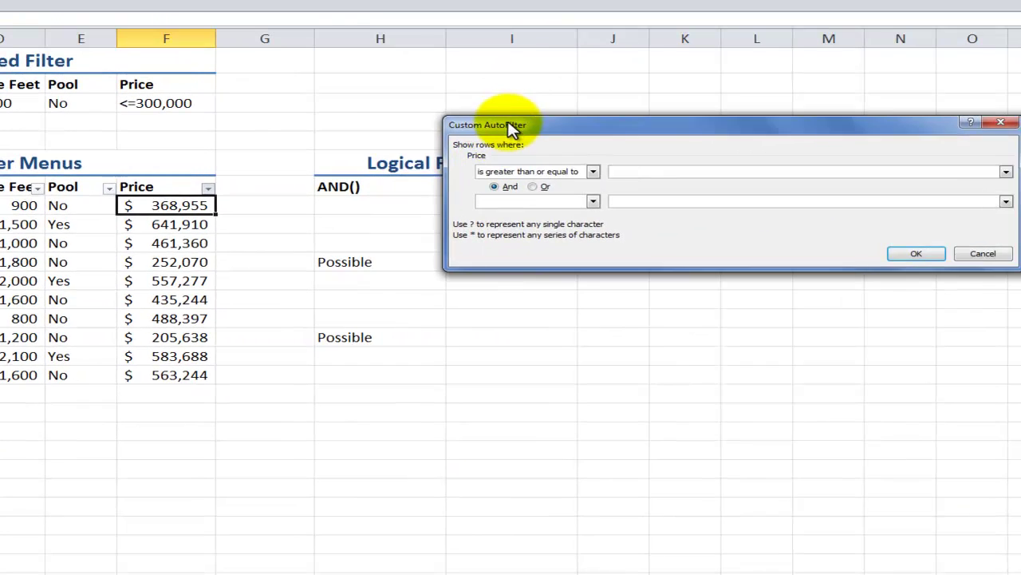
left_click_drag(511, 130, 183, 150)
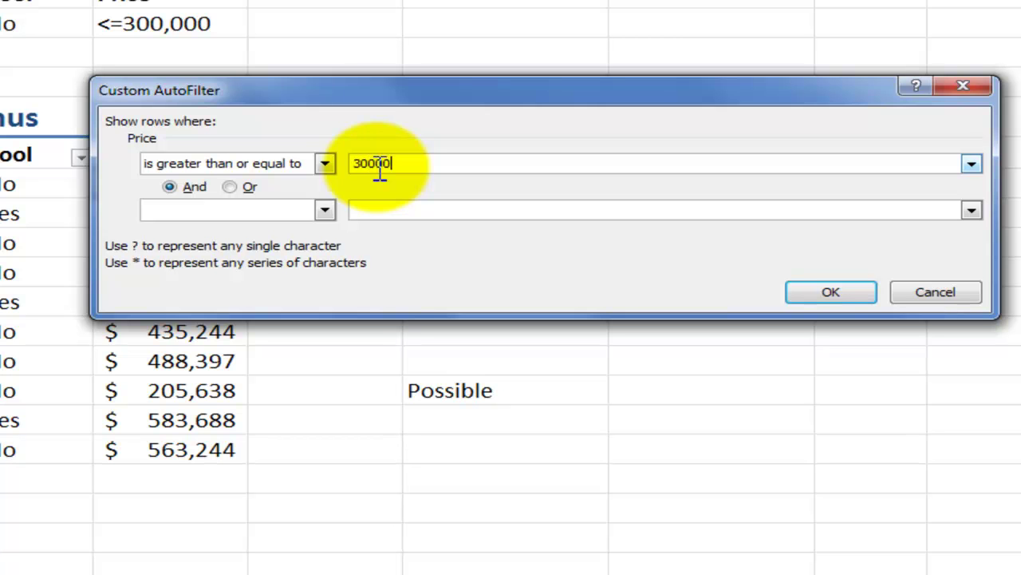
- Add an And condition of less than or equal to 500000 to the Price filter and apply it
left_click(201, 214)
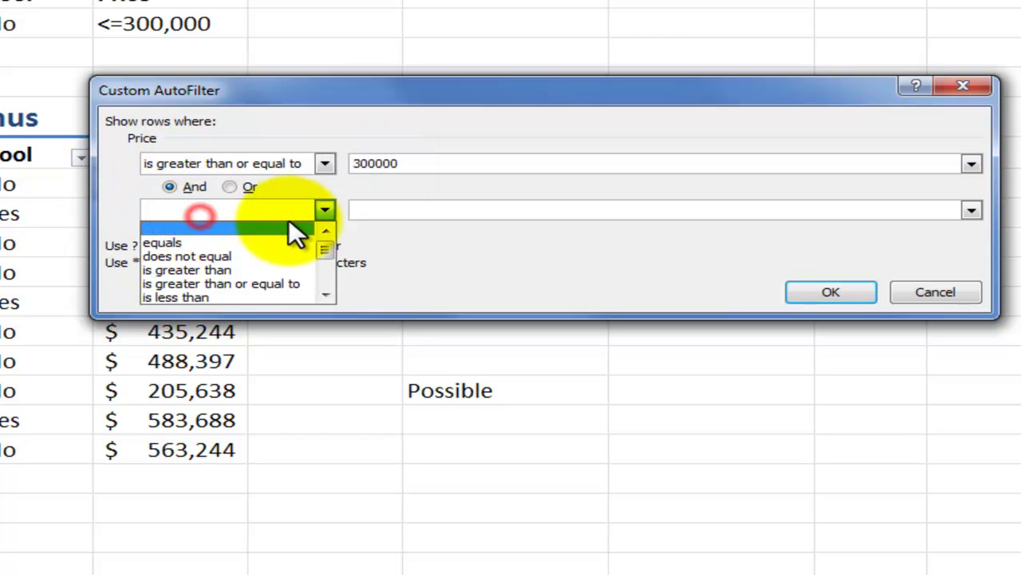
left_click(327, 294)
left_click(326, 294)
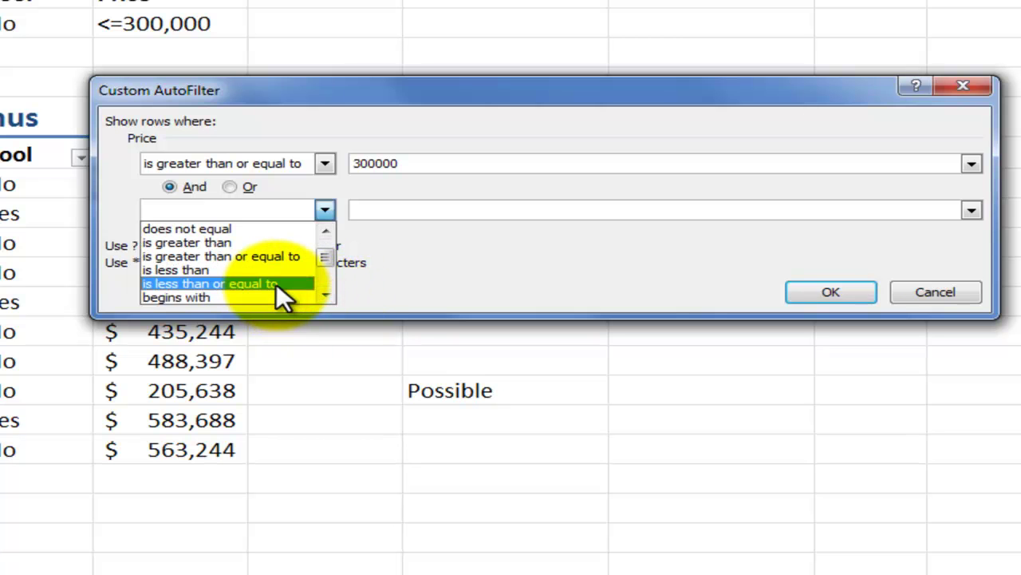
left_click(276, 284)
left_click(369, 209)
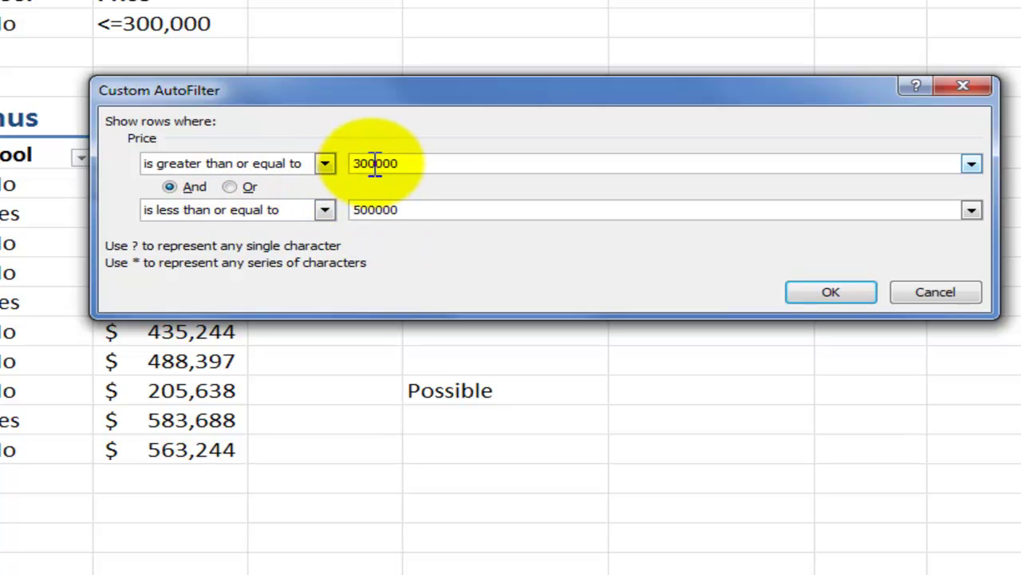
left_click(814, 292)
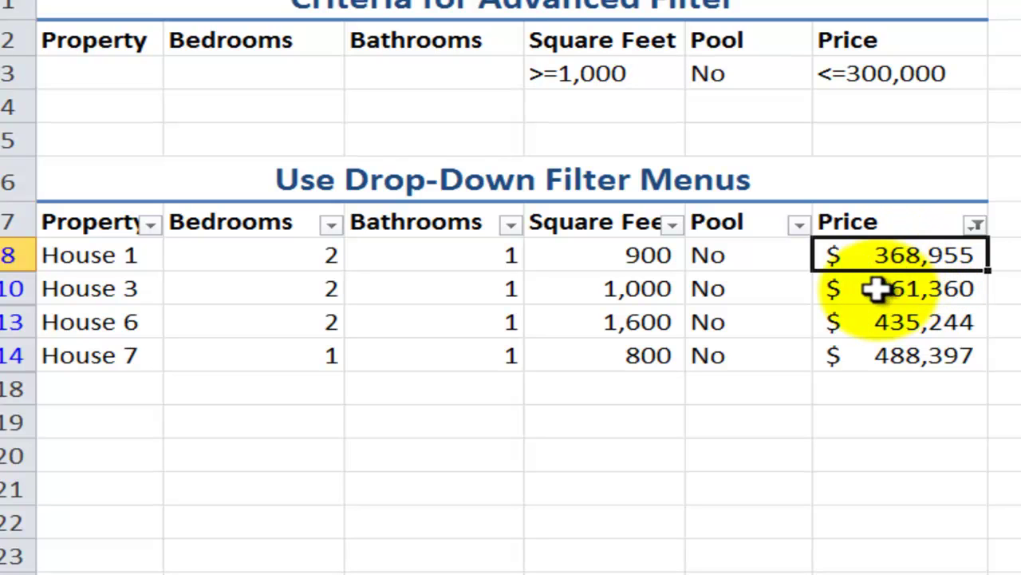
- Filter the Square Feet column for values greater than or equal to 1500
left_click(674, 226)
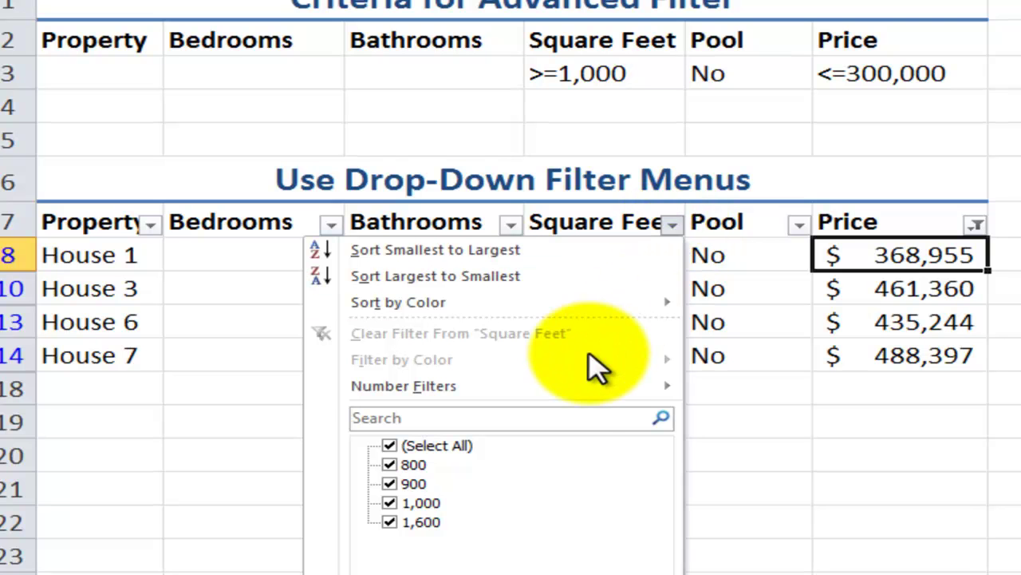
mouse_move(582, 388)
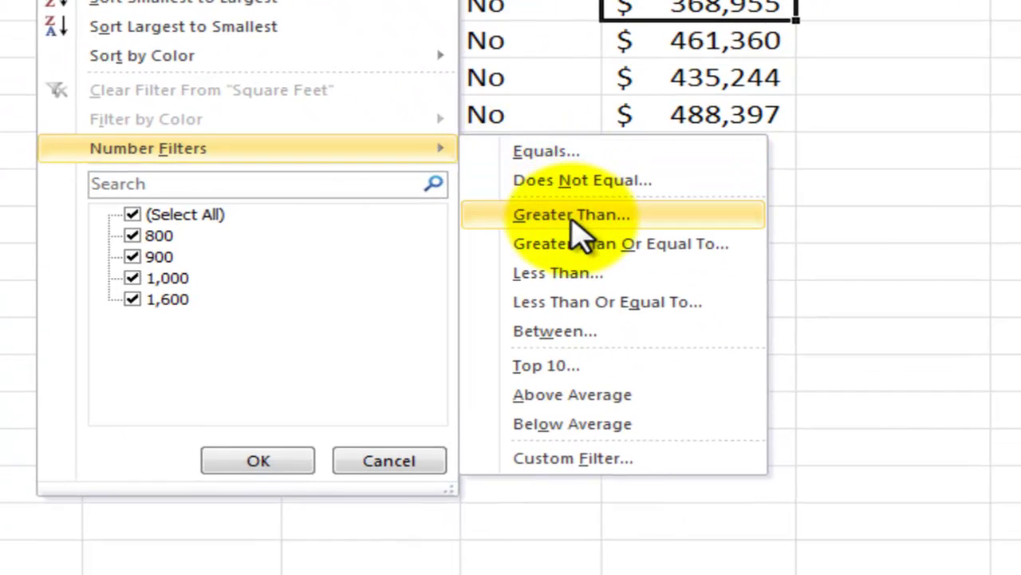
left_click(780, 436)
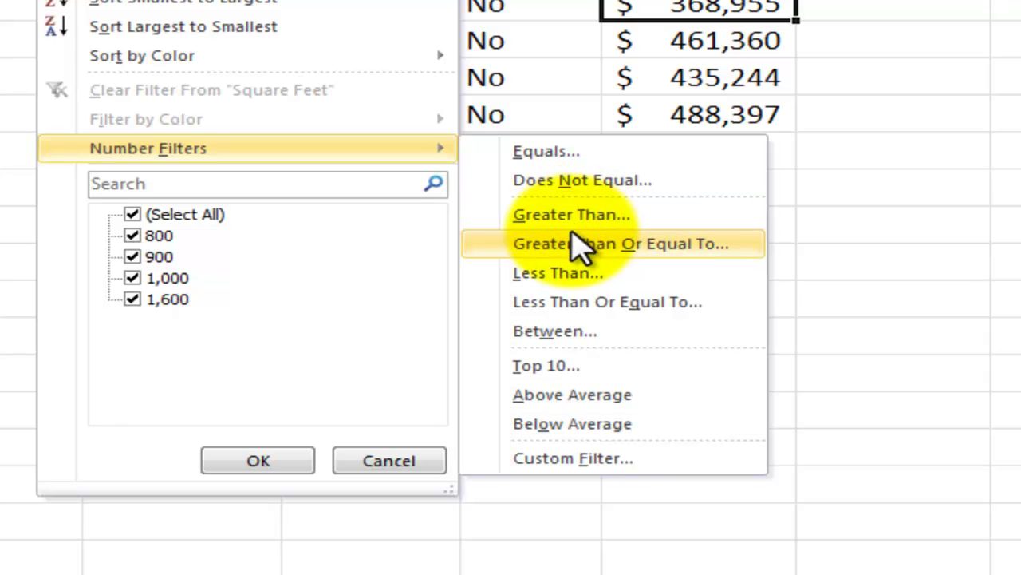
left_click(578, 242)
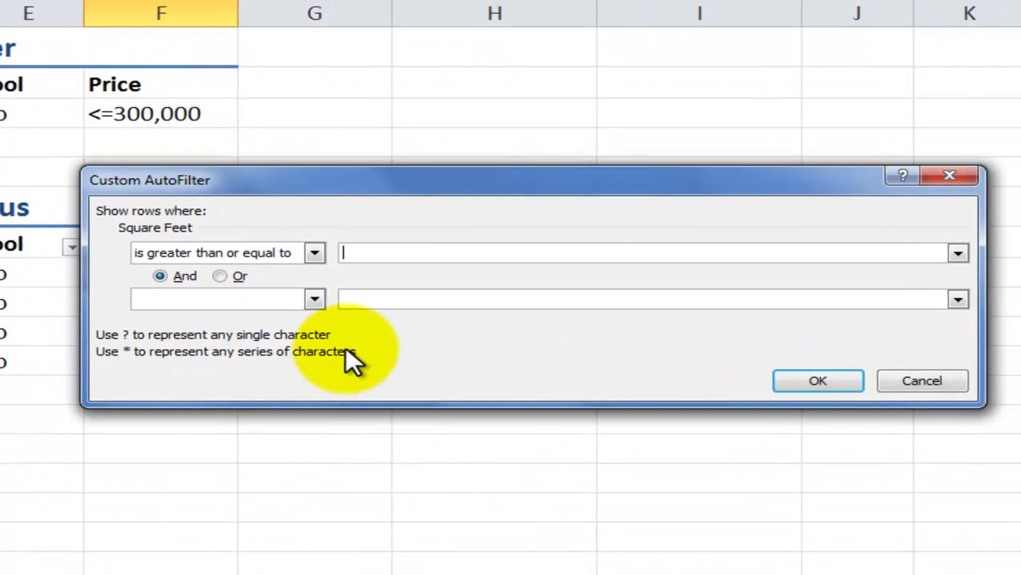
type("1500")
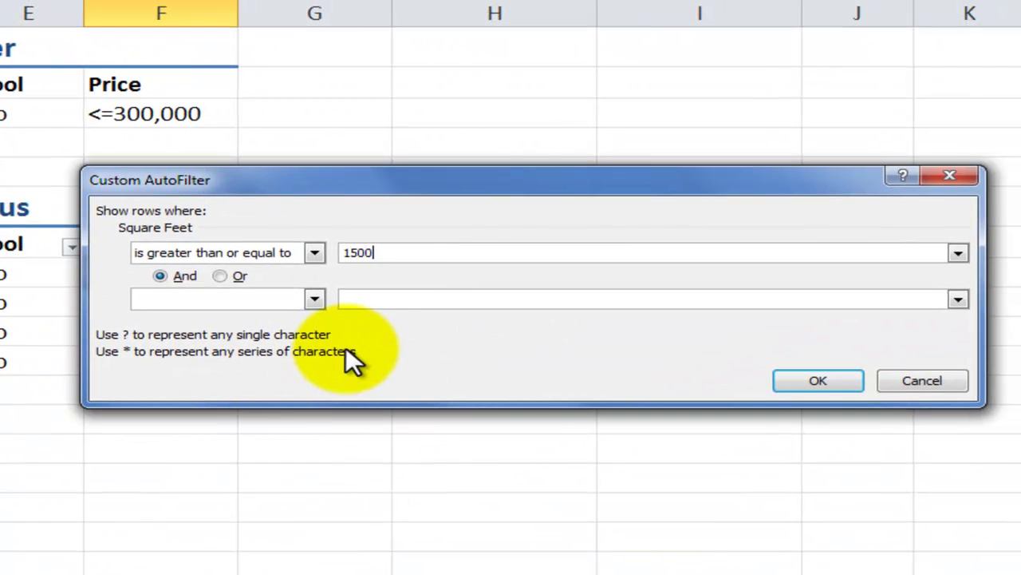
left_click(799, 379)
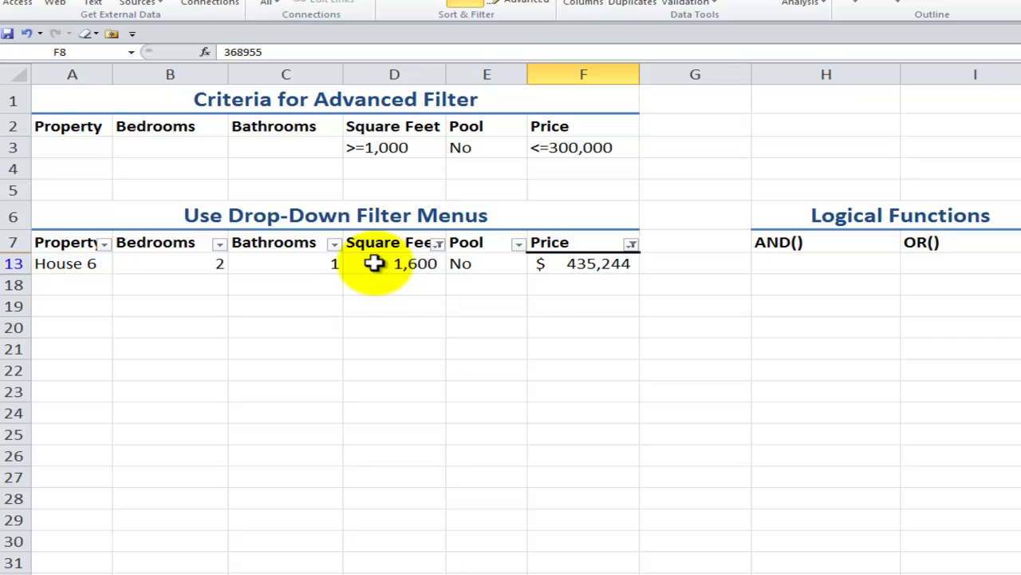
- Turn the house list's filtering off, on and off again so all filters and header drop-downs are removed
key("ctrl+shift+l")
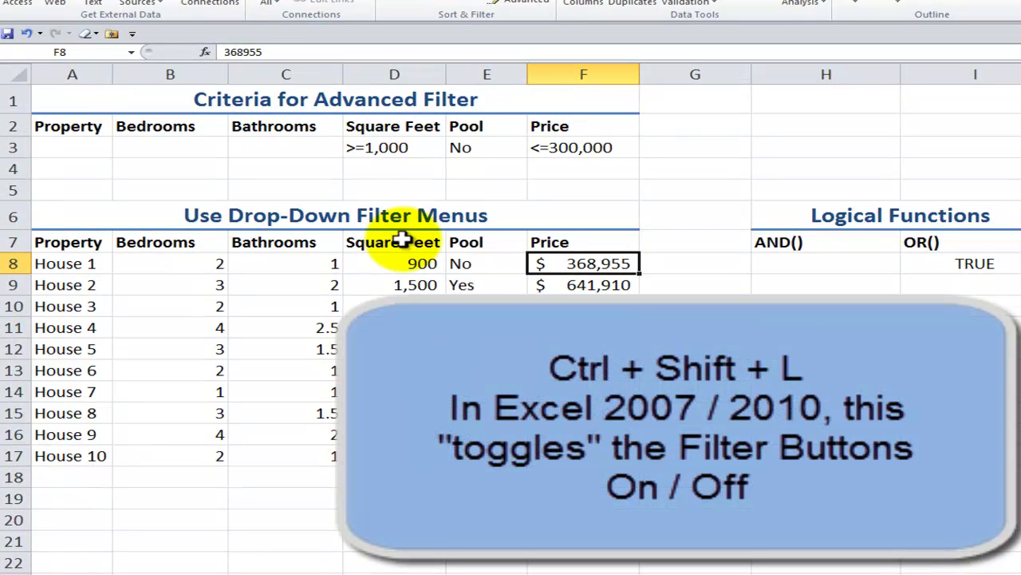
key("ctrl+shift+l")
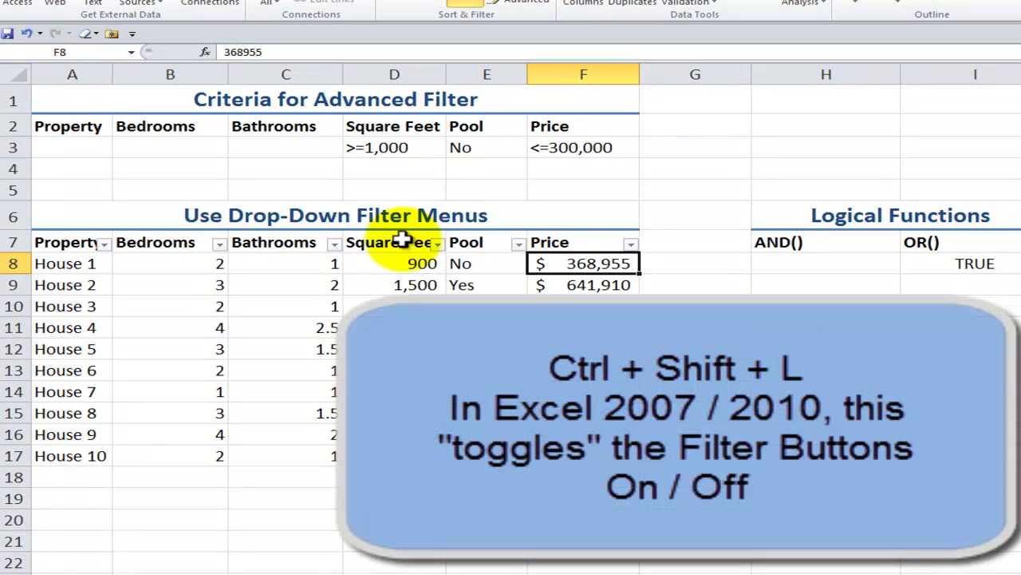
key("ctrl+shift+l")
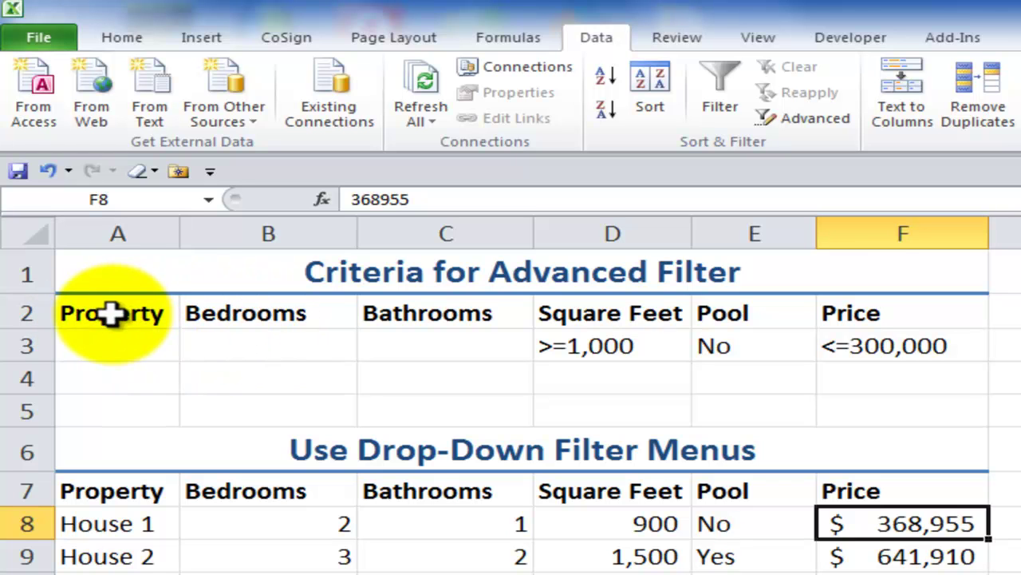
- Link the criteria header in A2 to the list header with =A7 and fill the formula across to F2
left_click_drag(96, 486, 903, 497)
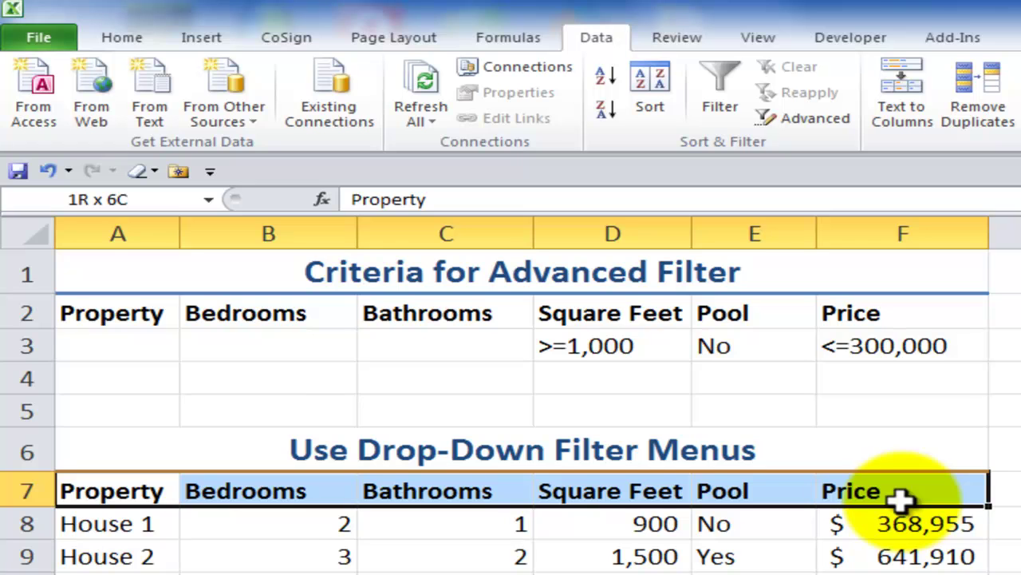
left_click(102, 314)
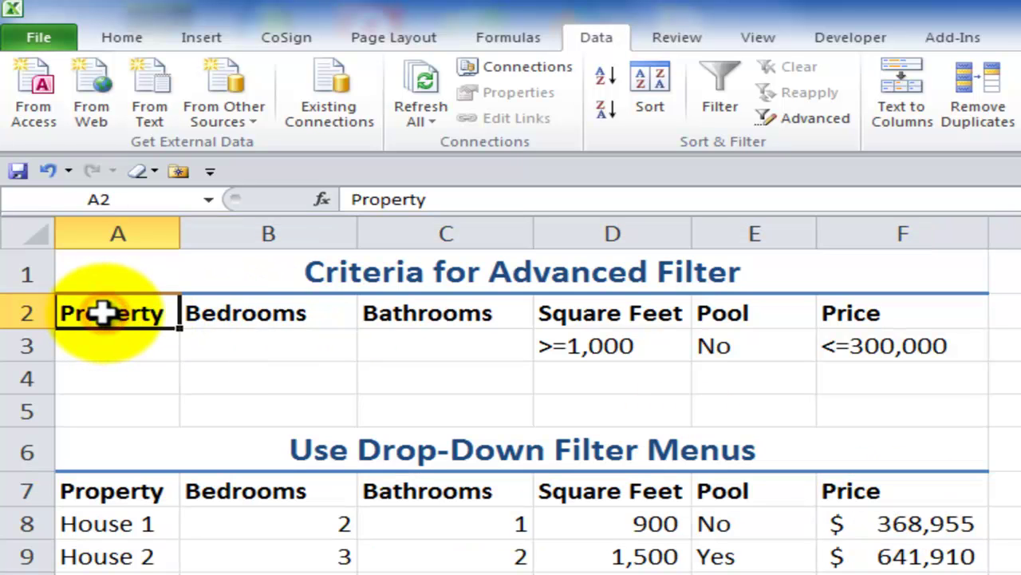
type("=")
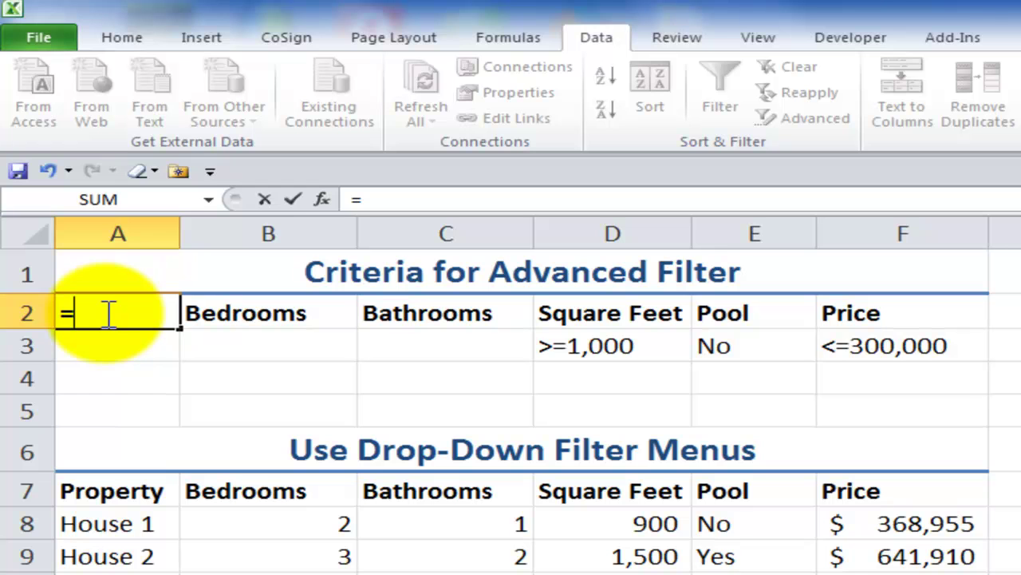
left_click(95, 491)
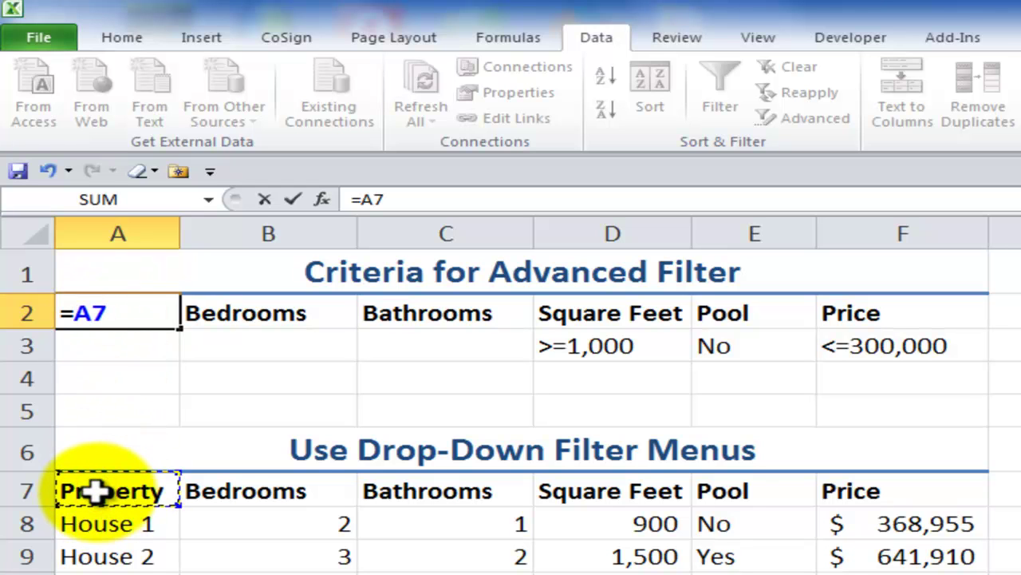
key("ctrl+Return")
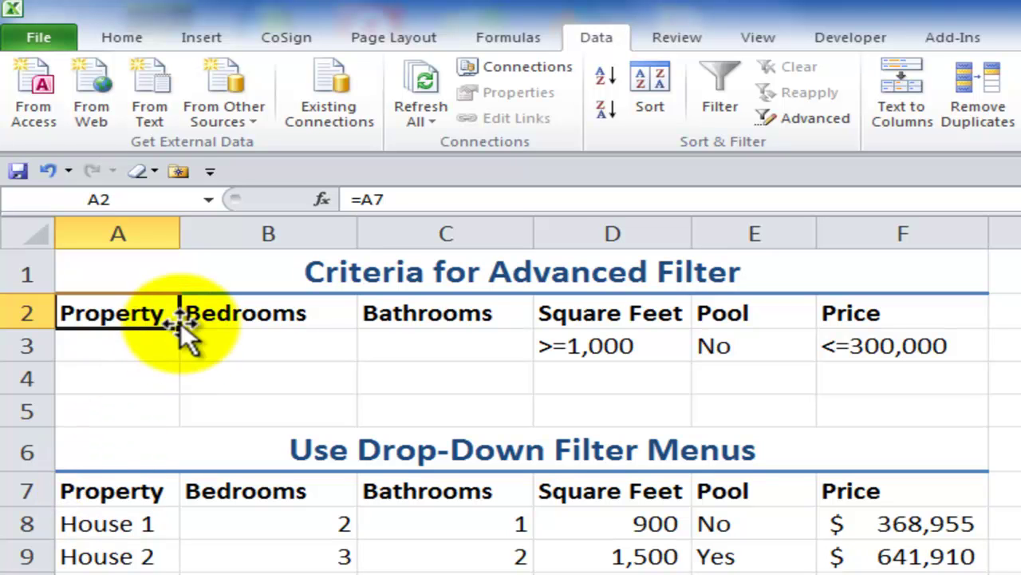
left_click_drag(179, 327, 941, 319)
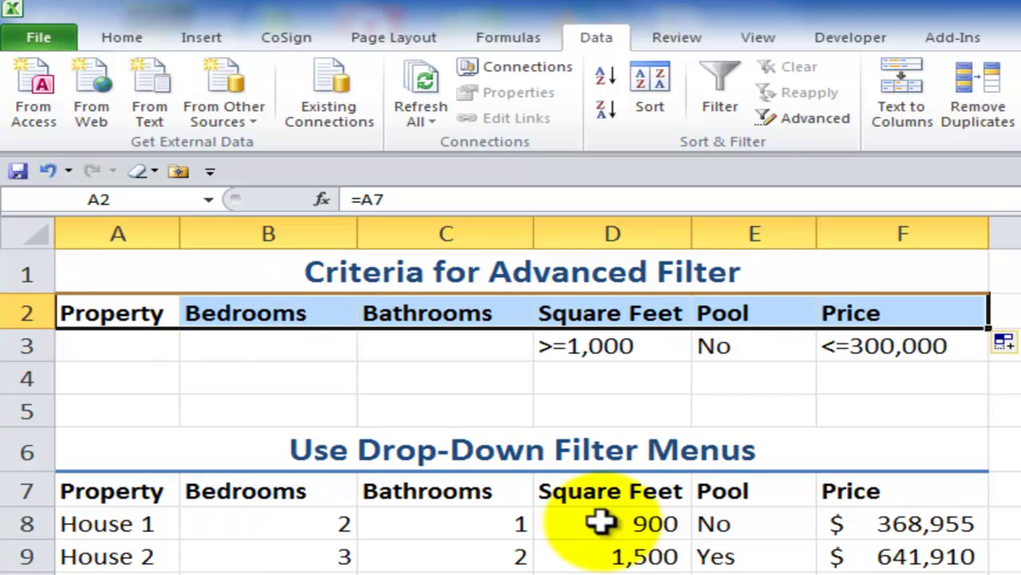
- Review the criteria in D3:F3, start an advanced filter on the house list and choose to copy results to another location
left_click(650, 349)
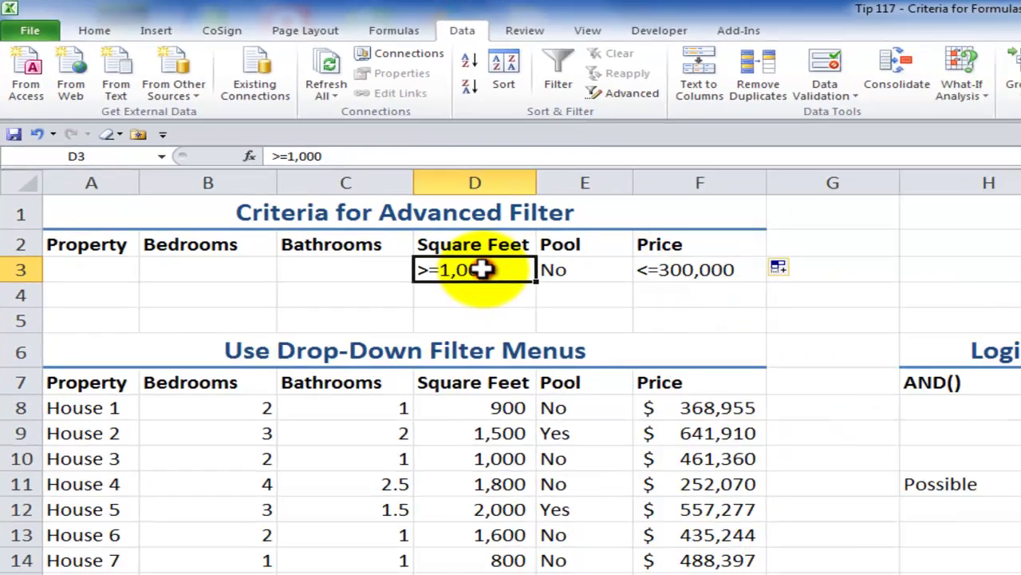
left_click_drag(631, 345, 861, 340)
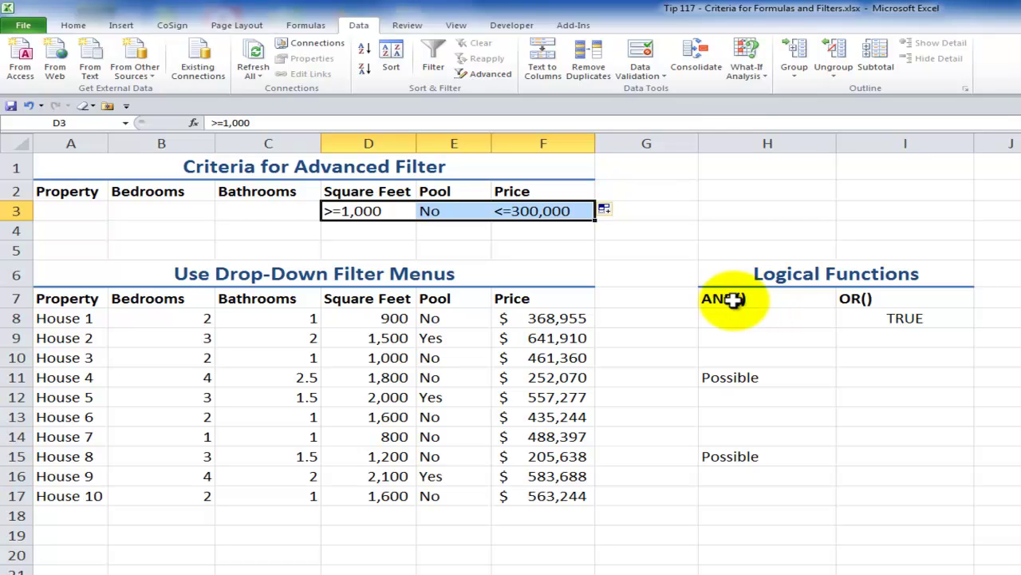
left_click(294, 358)
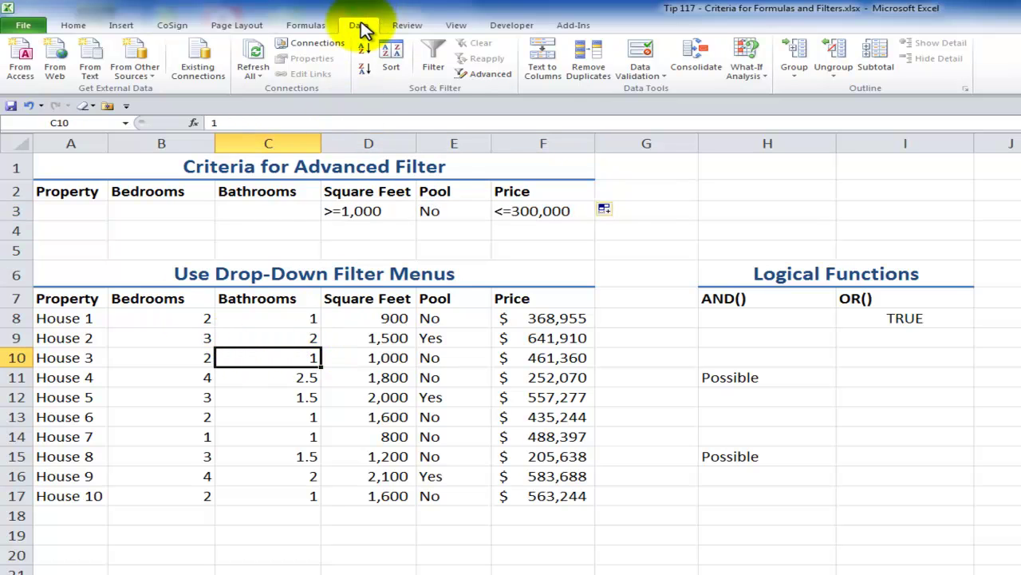
left_click(493, 76)
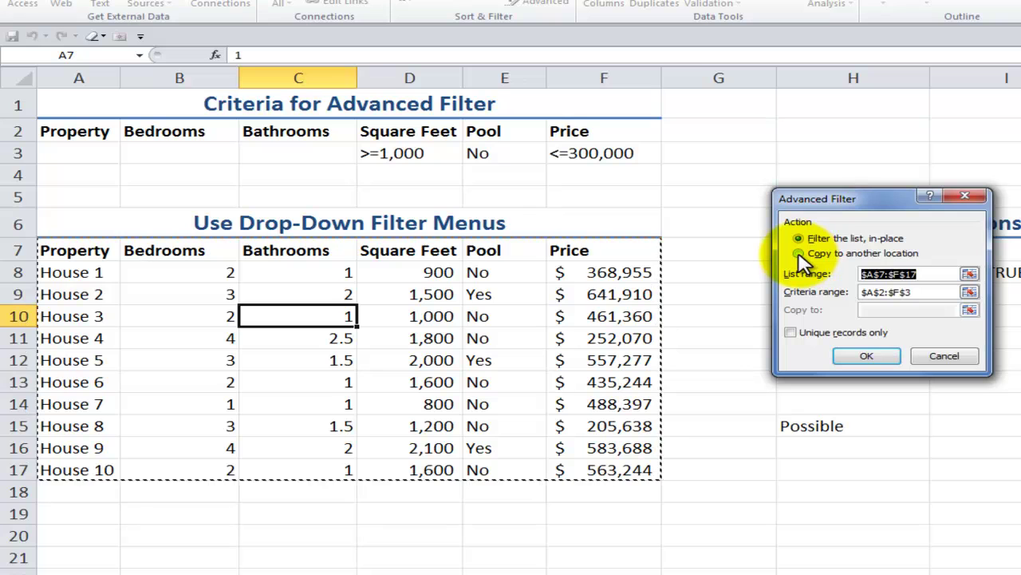
left_click(799, 253)
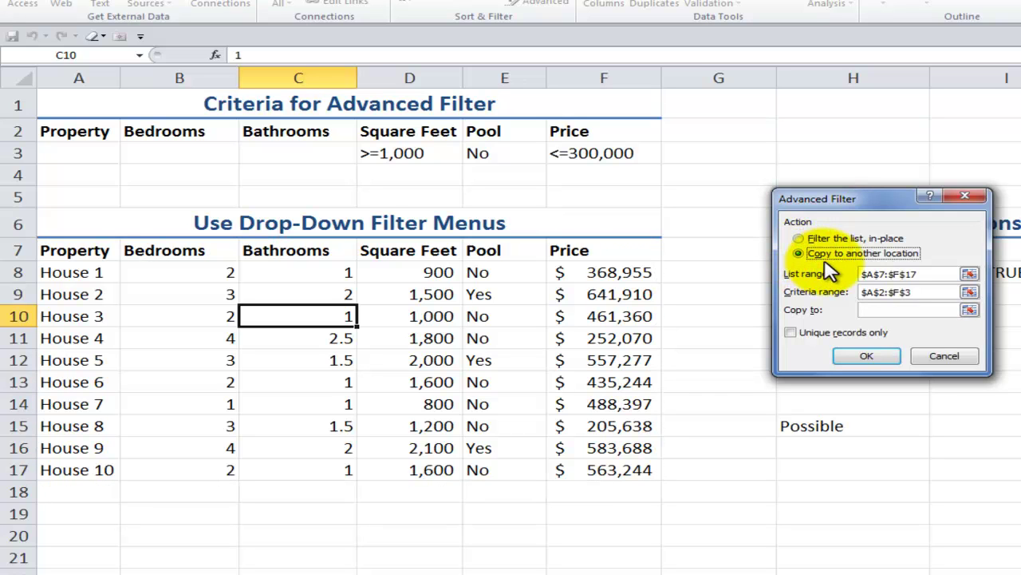
- Keep list range A7:F17, reselect A2:F3 as the criteria range, and extract the matching houses to A20
left_click(930, 271)
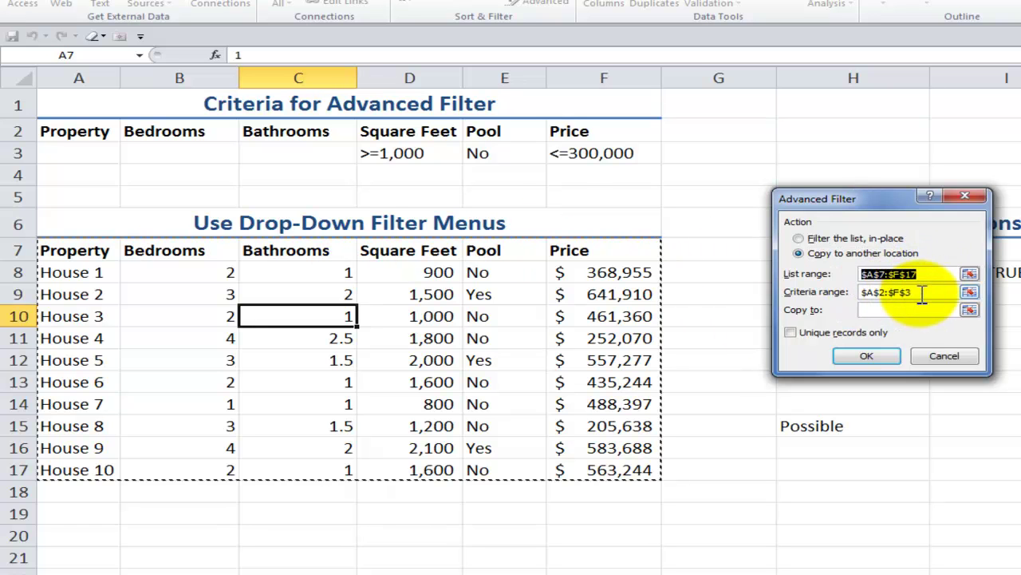
left_click(919, 293)
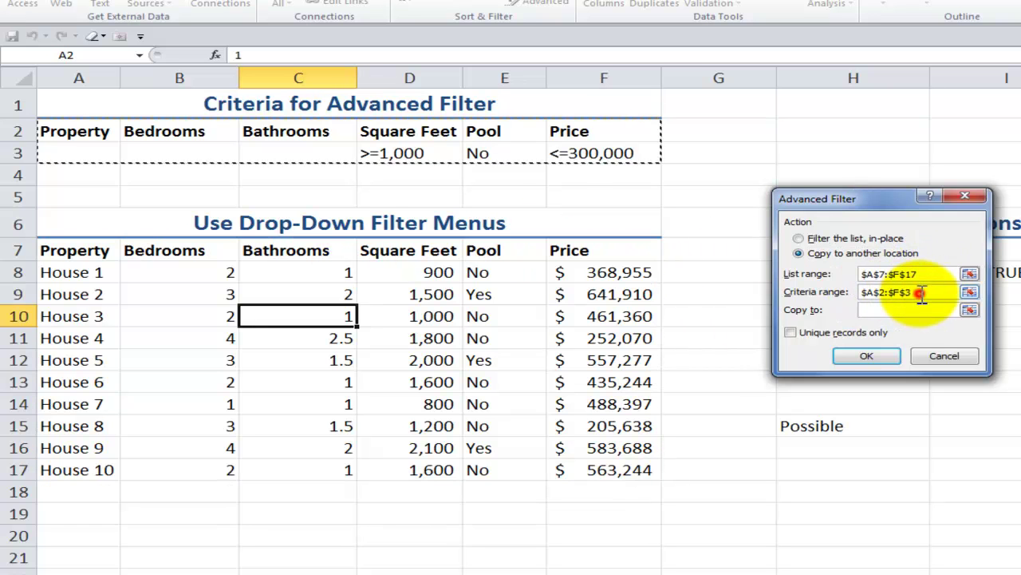
left_click(82, 130)
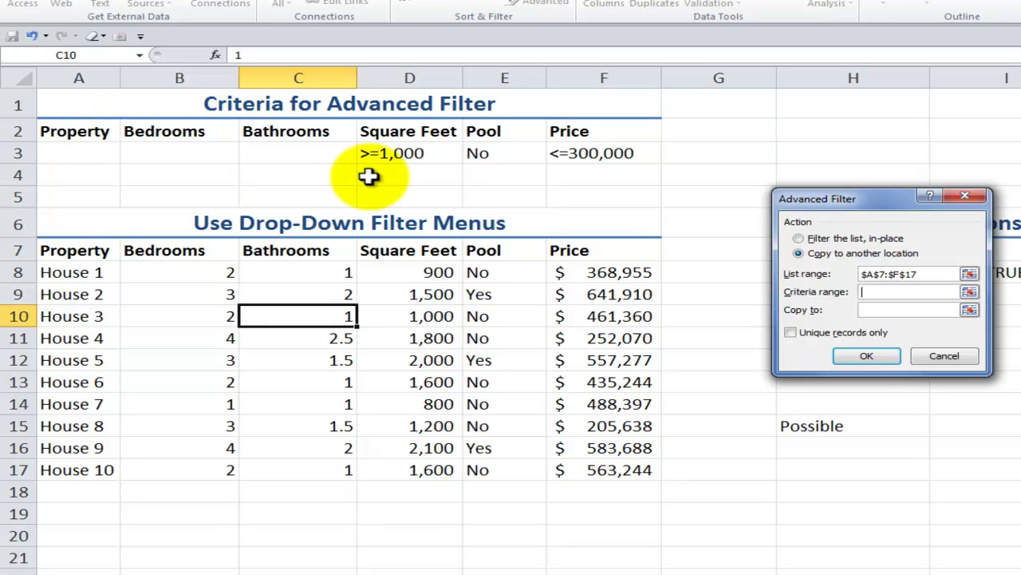
left_click_drag(84, 131, 588, 155)
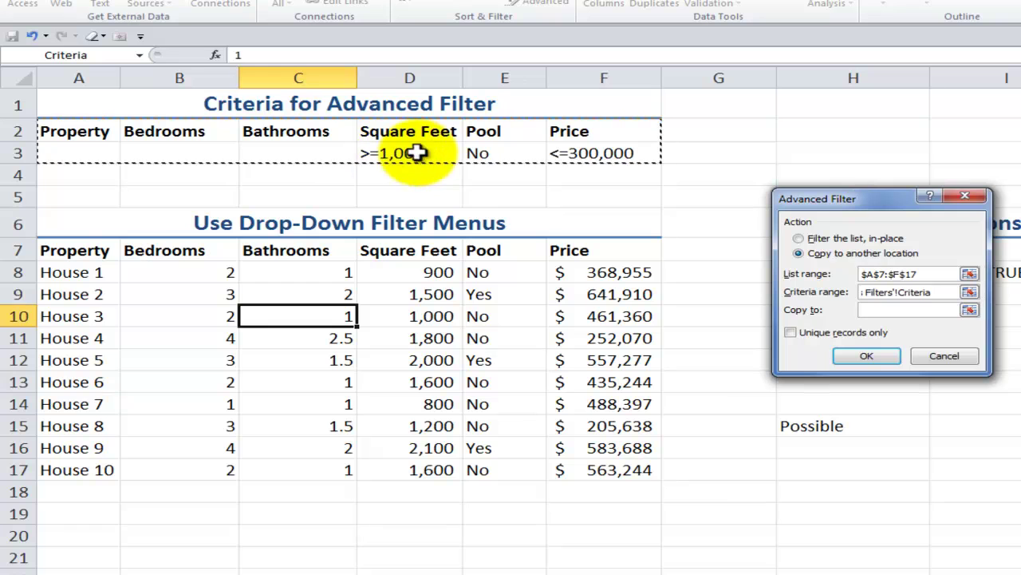
left_click(871, 311)
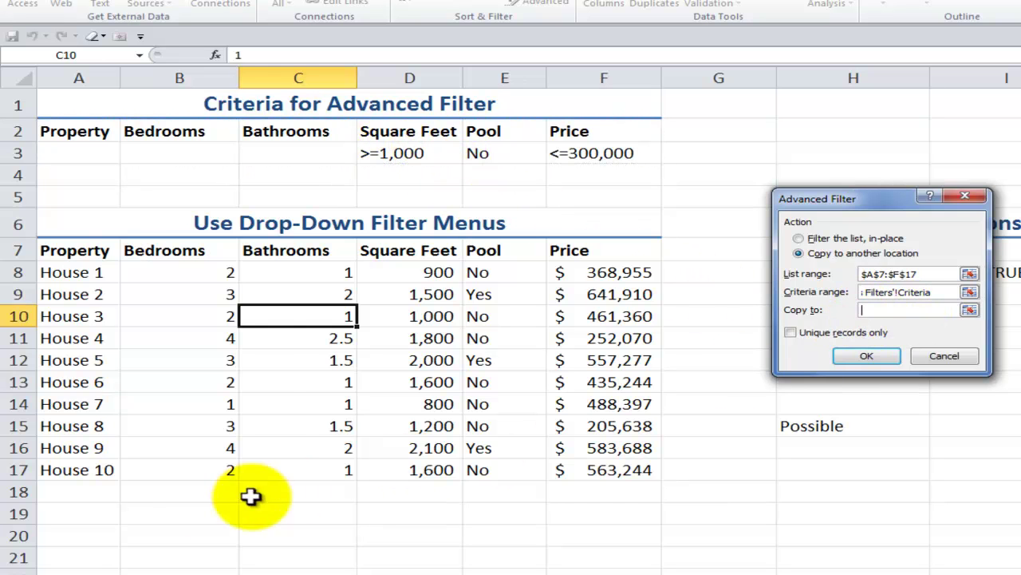
left_click(72, 540)
left_click(867, 356)
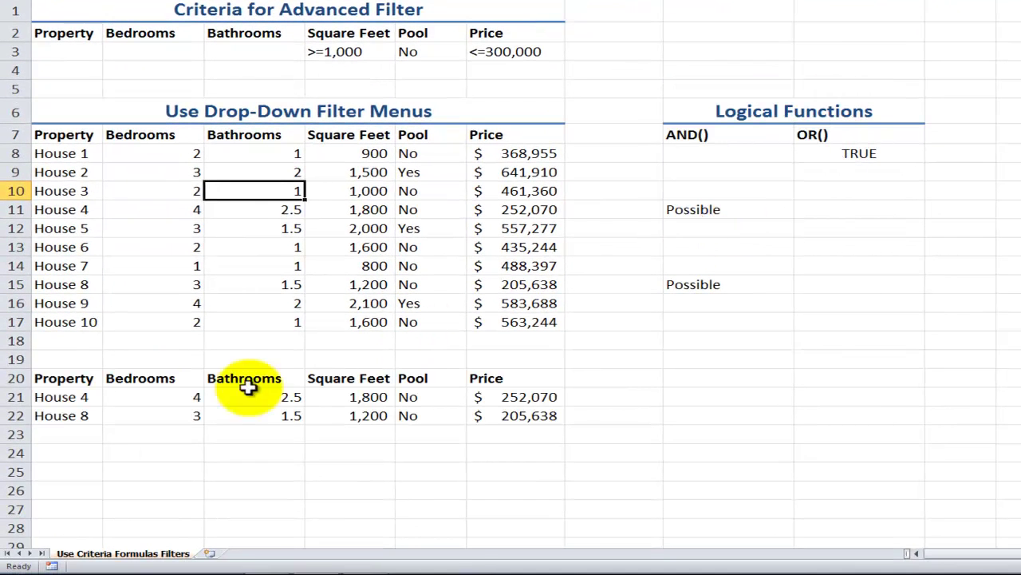
- Check the extracted houses in A20:F22 against the criteria and delete rows 20 through 22
left_click(43, 380)
left_click_drag(43, 380, 509, 415)
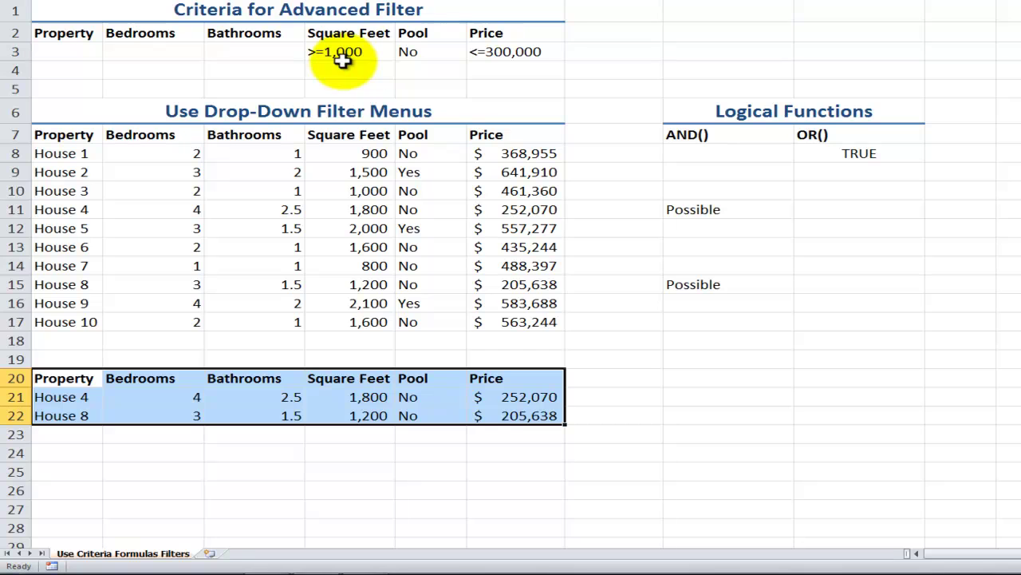
left_click(260, 411)
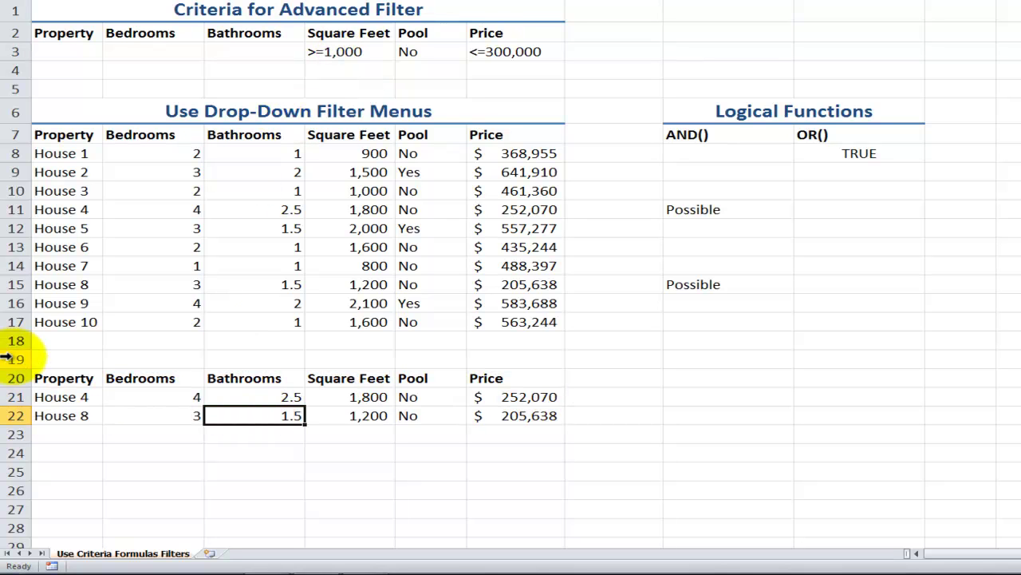
left_click_drag(14, 375, 12, 409)
right_click(14, 410)
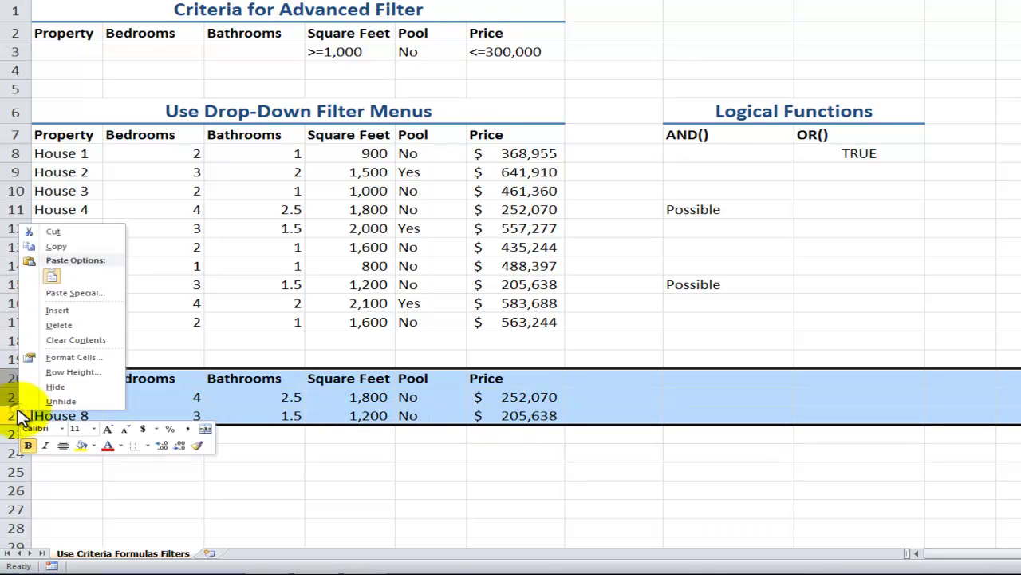
left_click(57, 325)
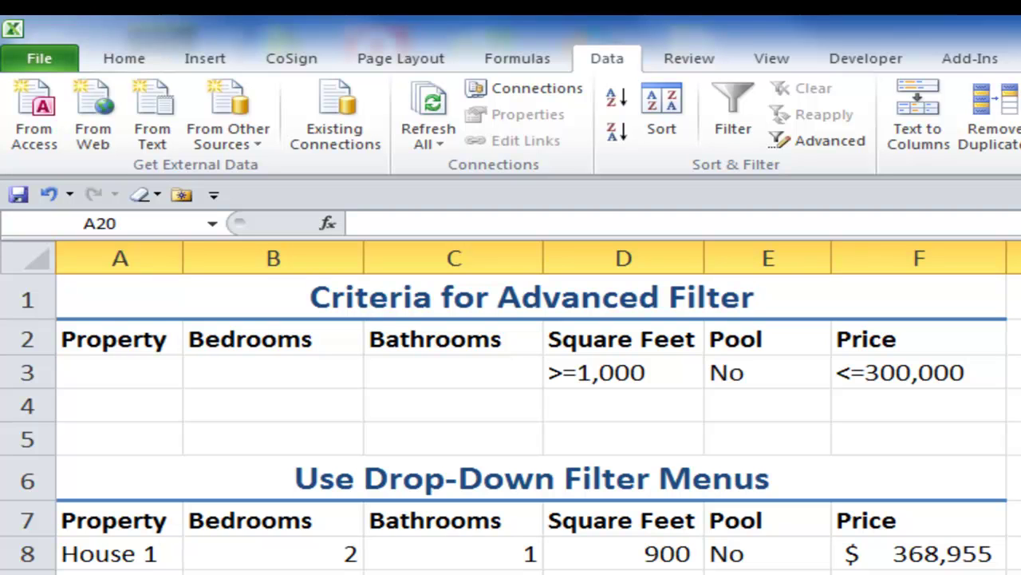
- Move the <=300,000 price criterion from F3 to F4 and start an advanced filter on the house list
left_click(934, 381)
mouse_move(940, 387)
left_mouse_down()
mouse_move(935, 418)
mouse_move(932, 405)
left_mouse_up()
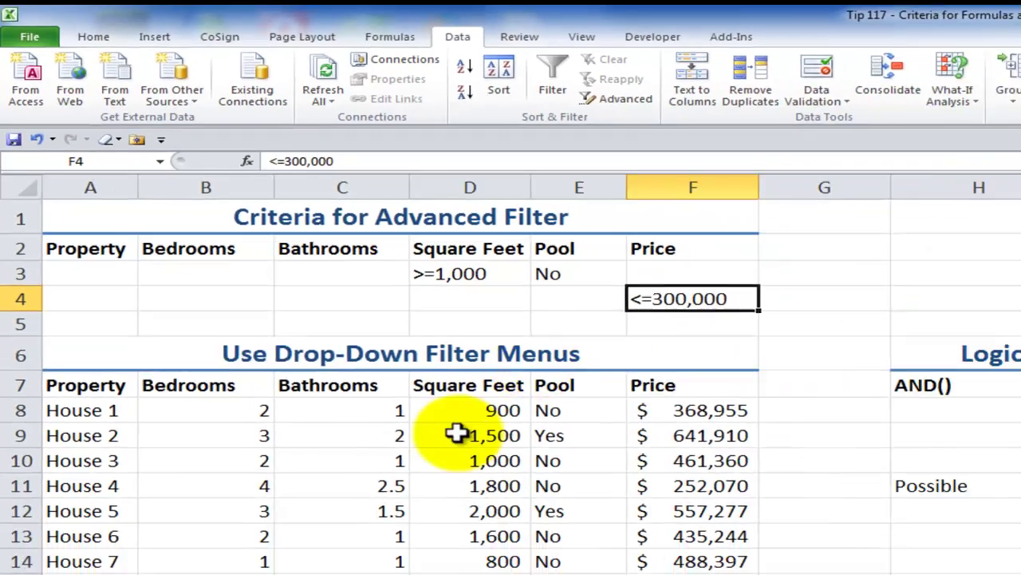
left_click(575, 574)
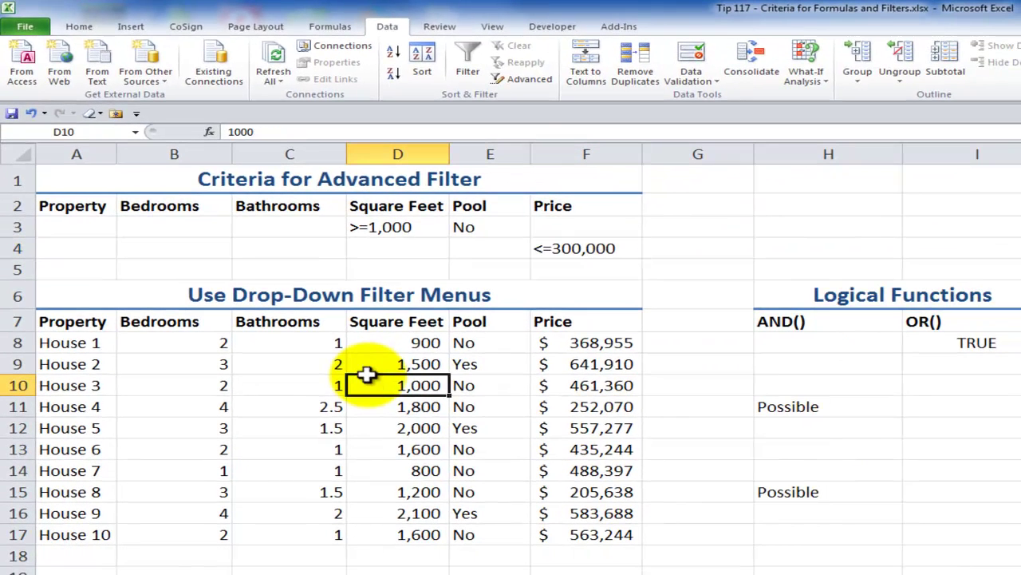
left_click(525, 78)
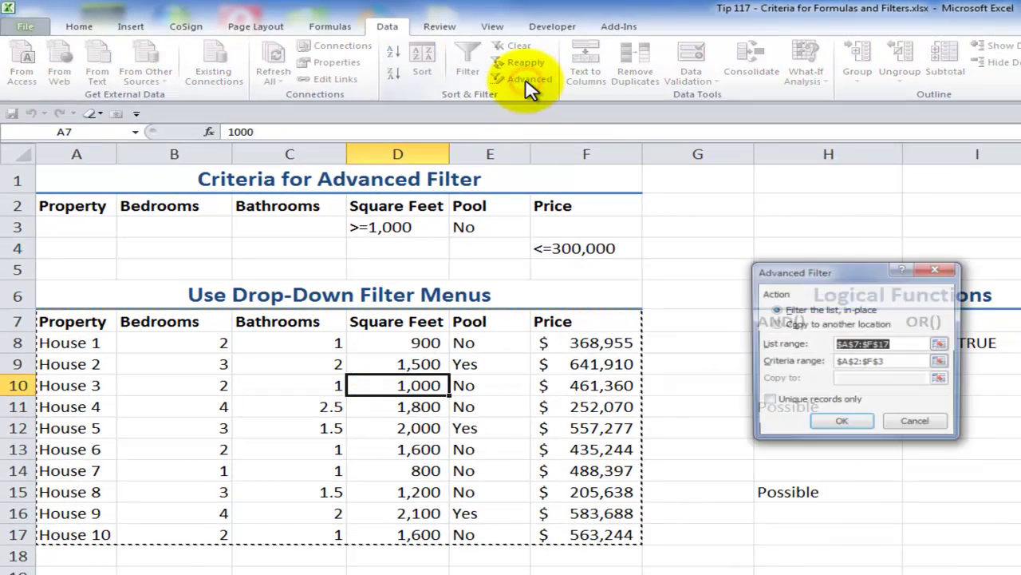
- Replace the criteria range with D2:F4 and filter the house list in place
left_click(894, 364)
left_click_drag(895, 368, 758, 367)
key("Delete")
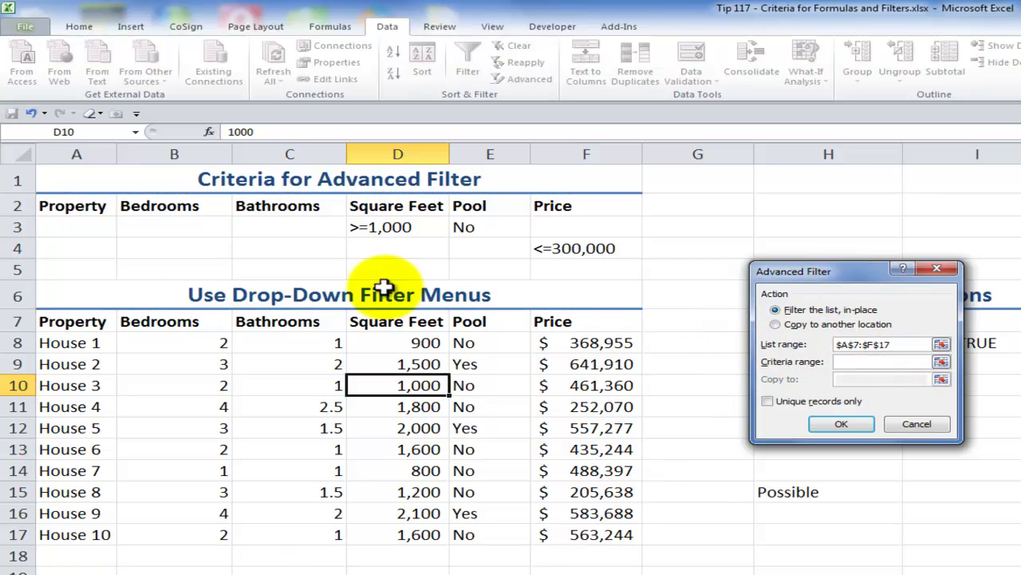
left_click_drag(365, 204, 554, 253)
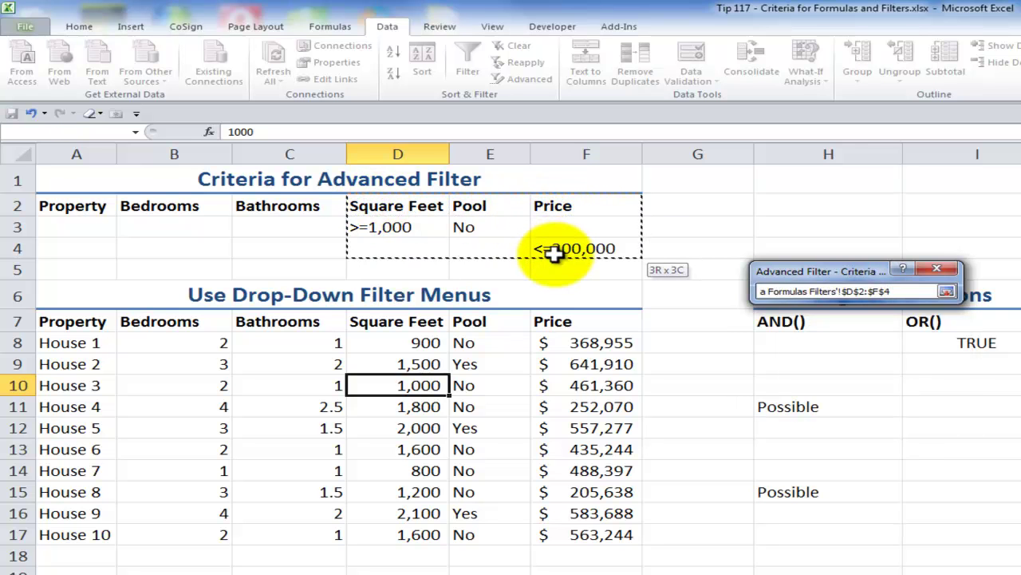
left_click_drag(554, 252, 553, 253)
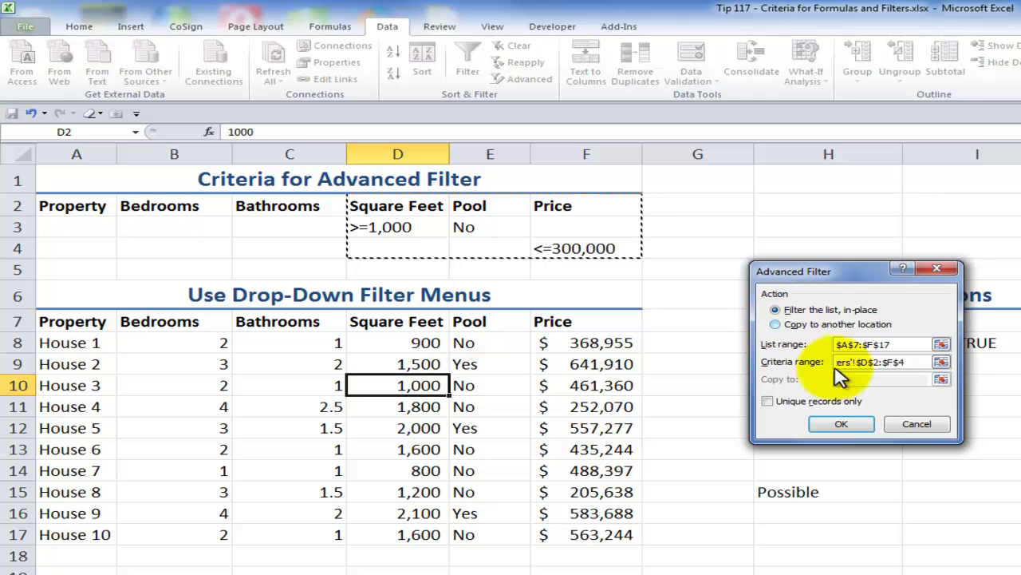
left_click(830, 419)
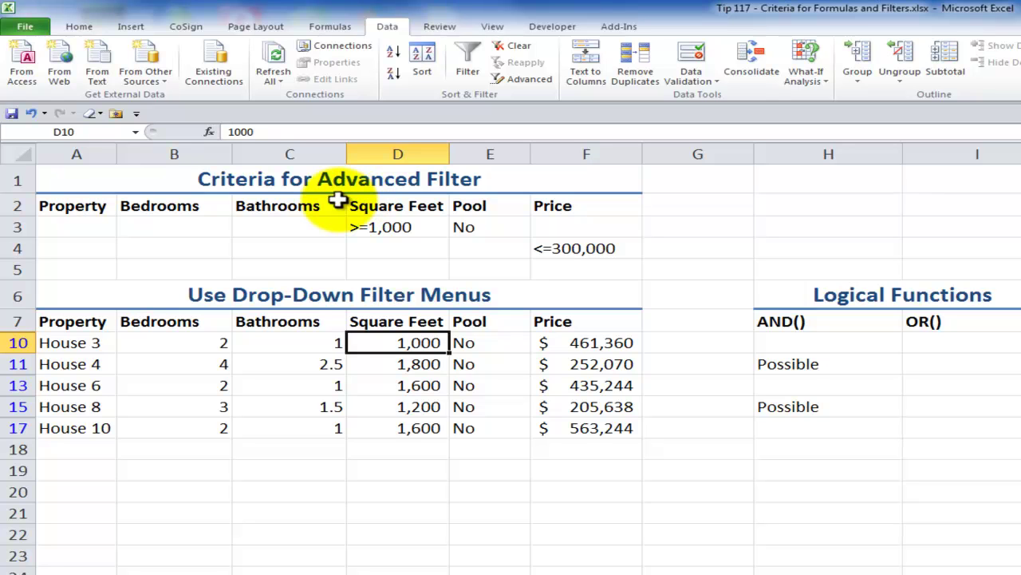
- Examine the IF(AND()) formula in H10 for House 3 and leave it unedited
left_click(825, 324)
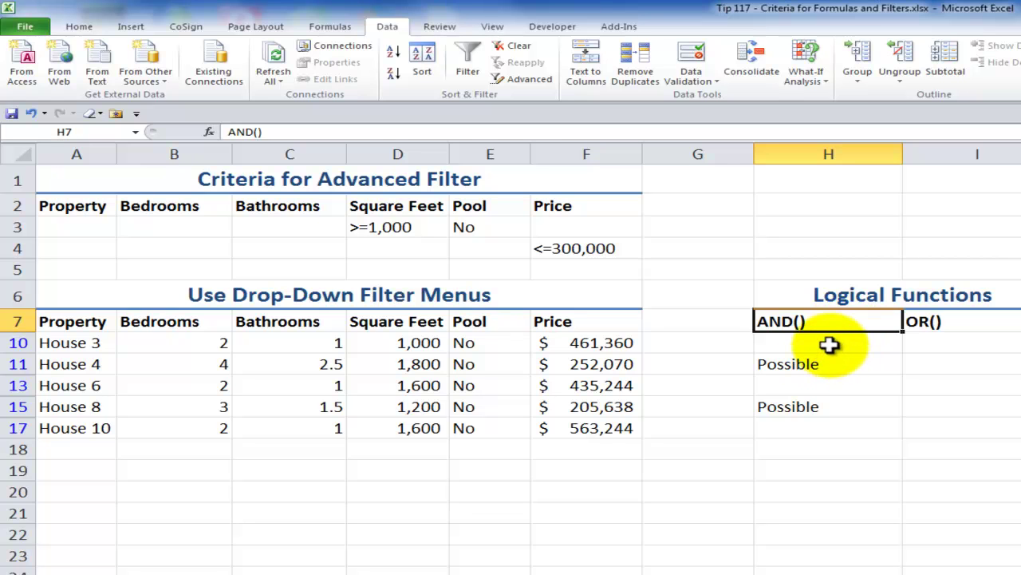
left_click(828, 347)
double_click(830, 343)
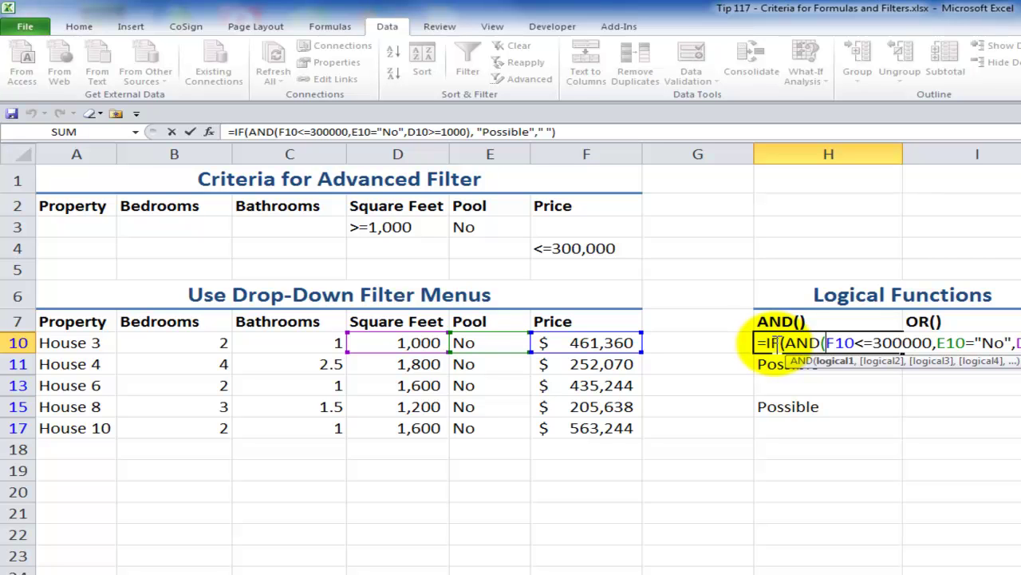
key("Escape")
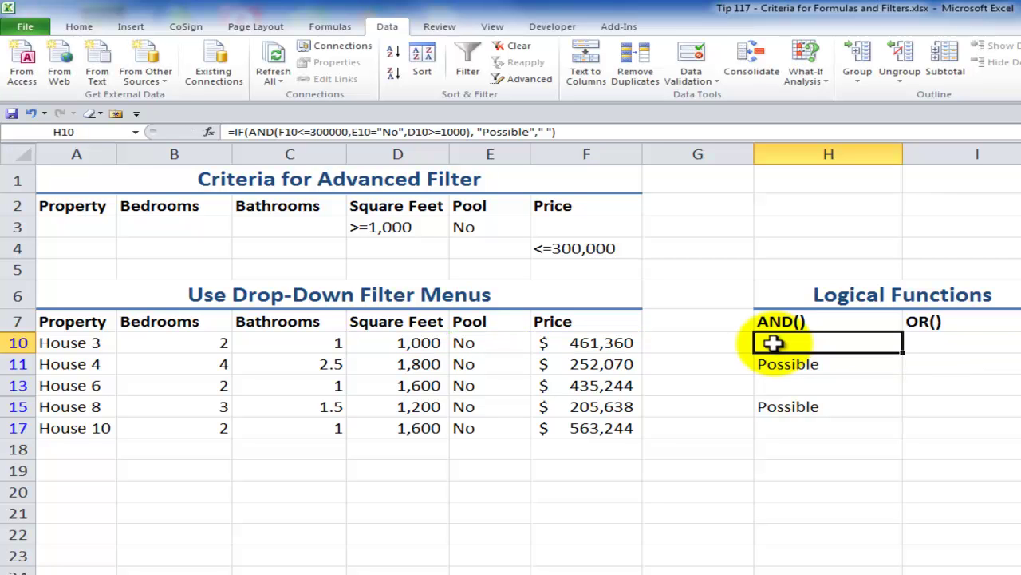